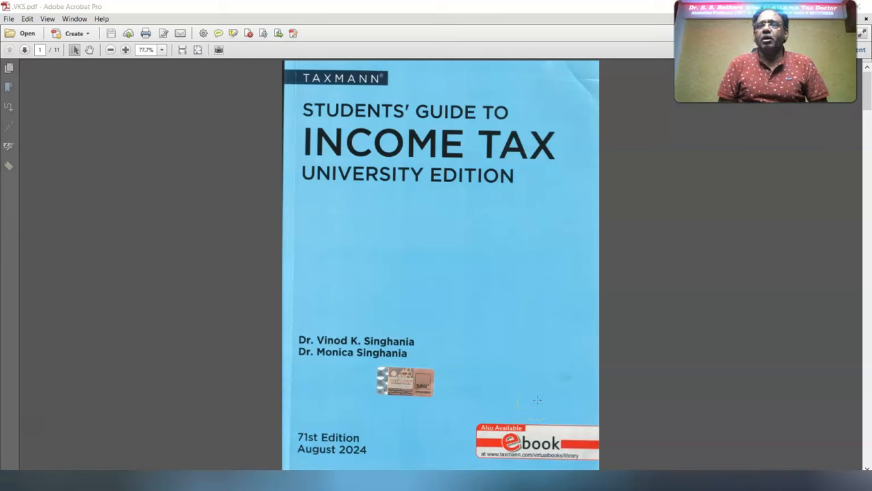
Step: Review Case study 6's personal, income, deduction, TDS and asset details in the PDF, and its tax computation on sheet 6N of the calculations workbook
left_click(490, 387)
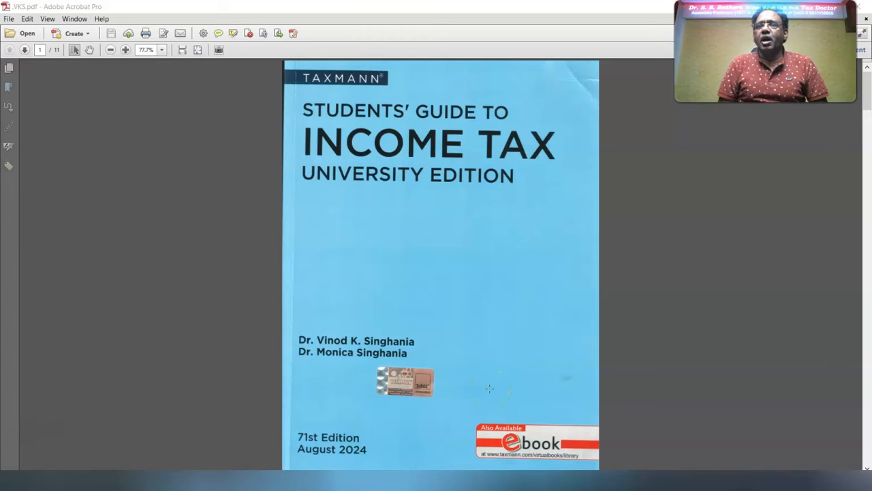
left_click(610, 310)
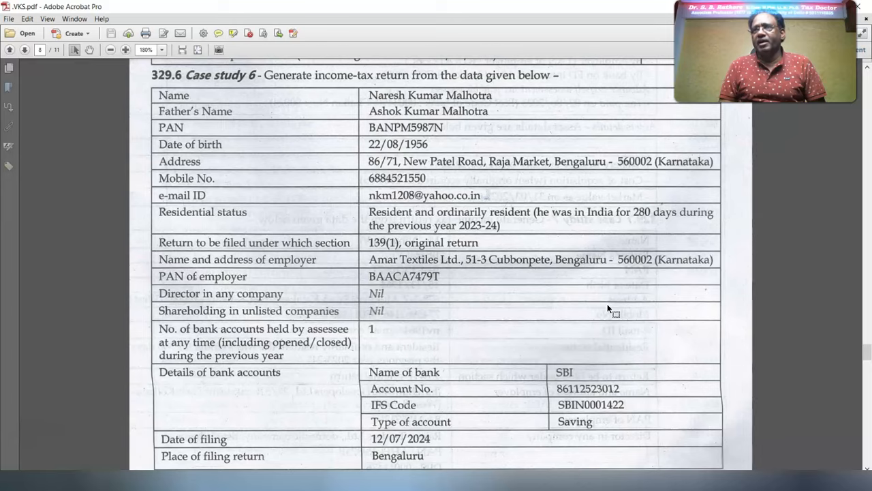
scroll(608, 308, "down", 2)
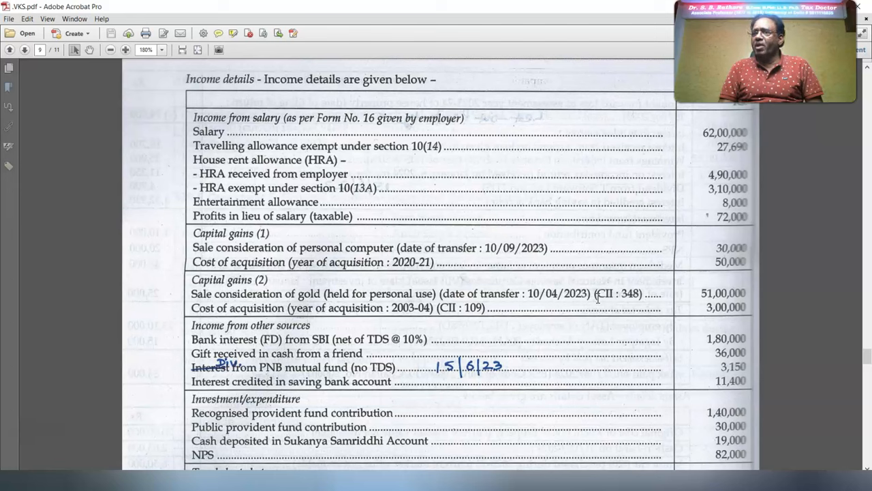
scroll(598, 298, "down", 5)
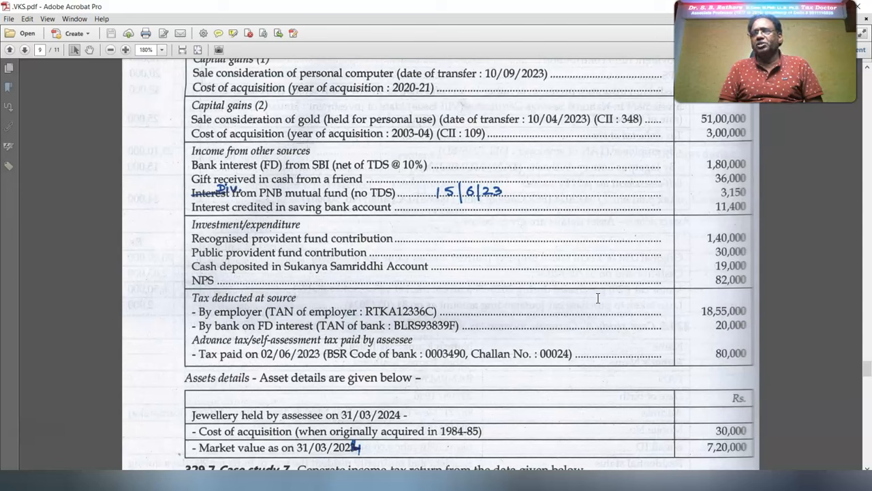
key("alt+Tab")
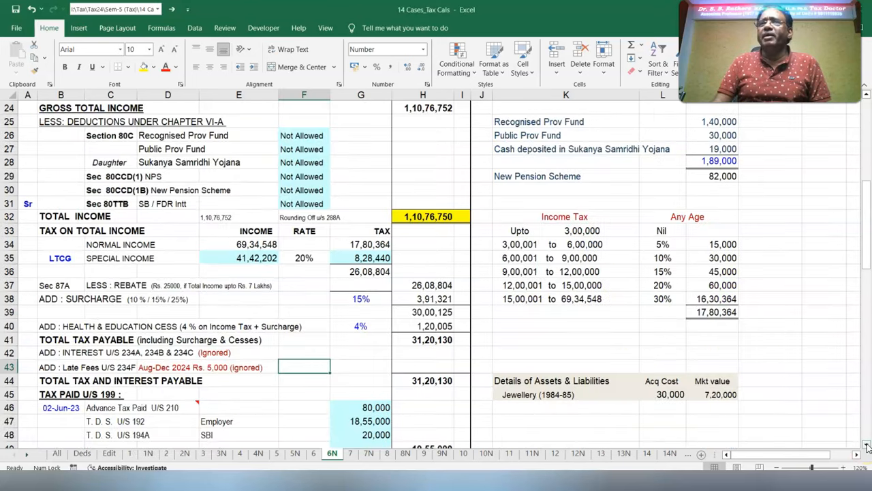
left_click(867, 445)
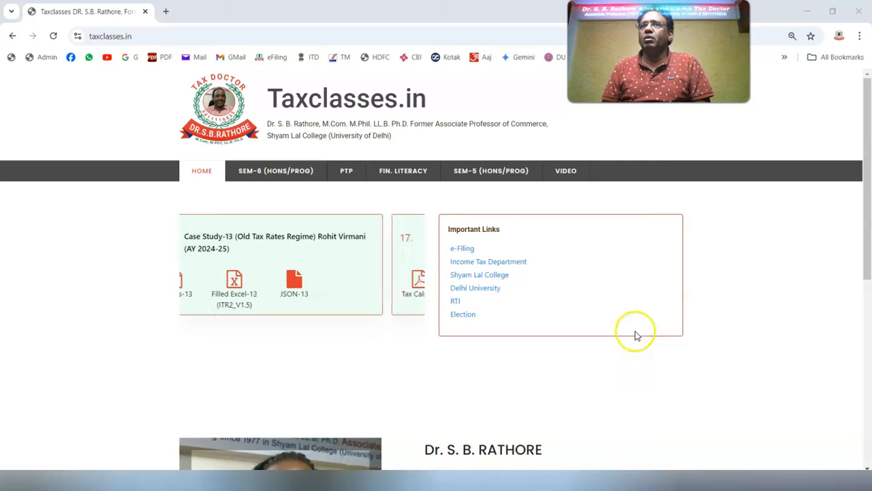
Step: Switch to the Taxclasses.in website and download Filled Excel-6 for Case Study-6 (Old Tax Rates Regime) from the Sem-5 (Hons/Prog) page
left_click(493, 176)
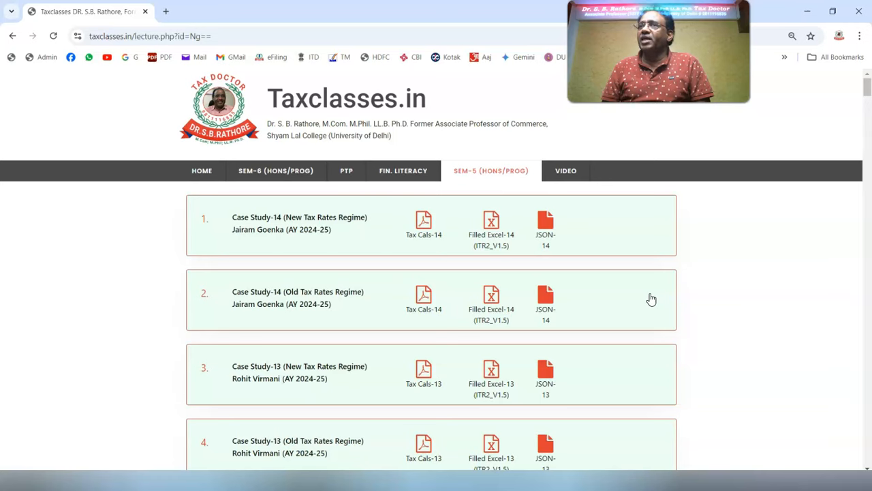
scroll(651, 299, "down", 15)
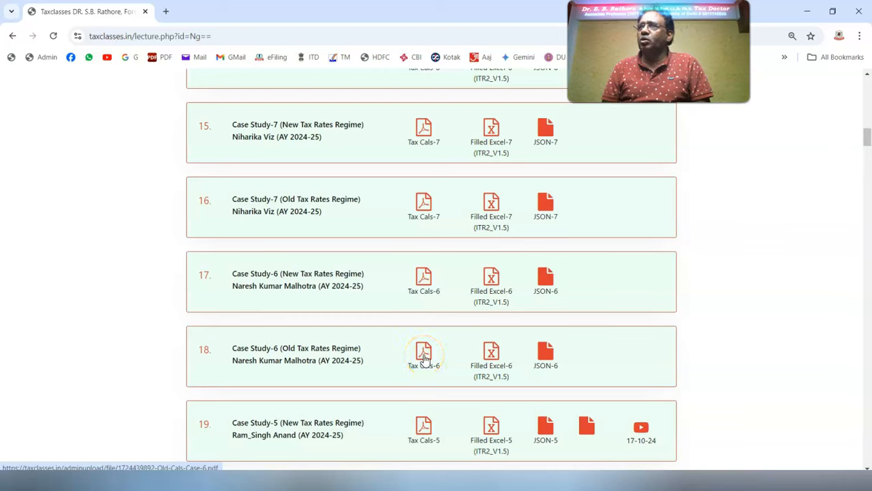
left_click(493, 353)
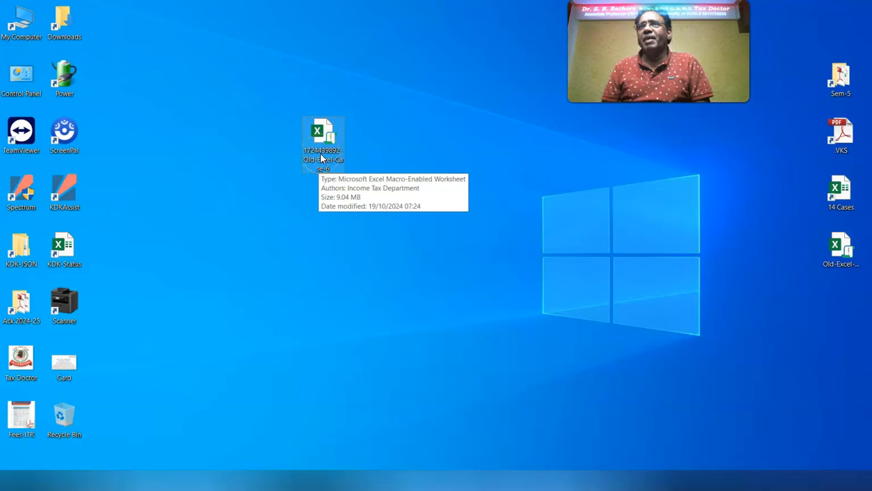
right_click(318, 146)
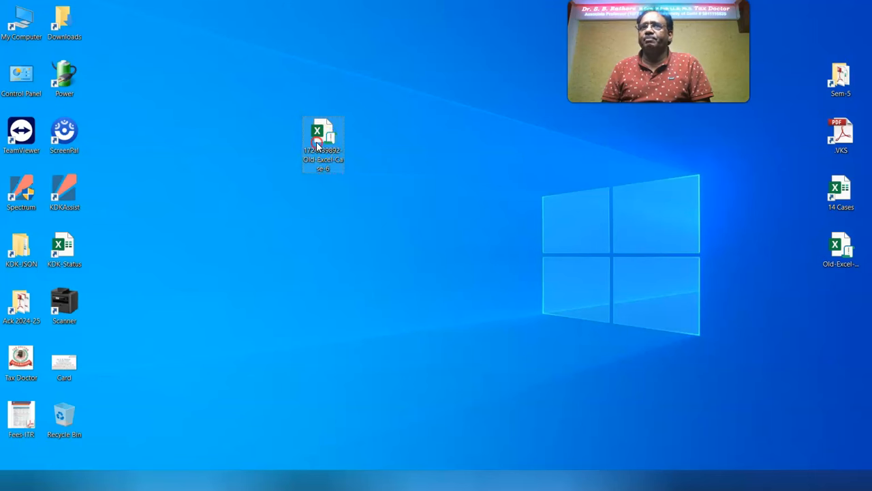
left_click(344, 151)
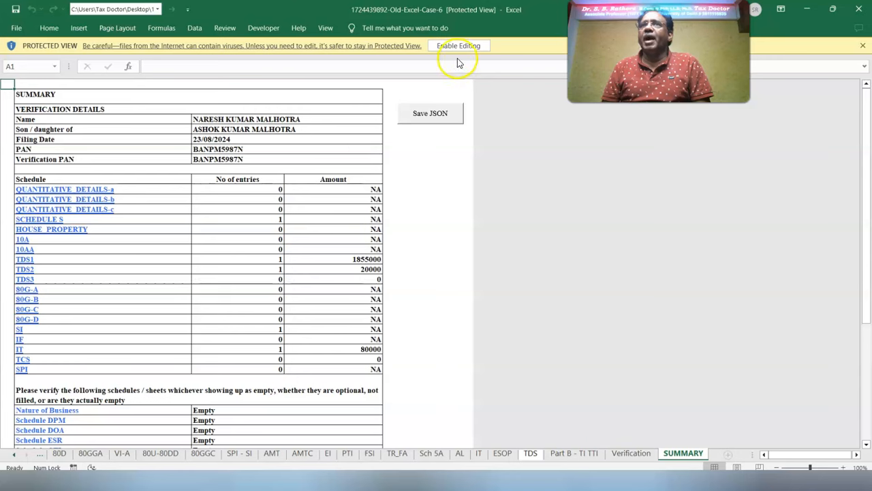
left_click(458, 45)
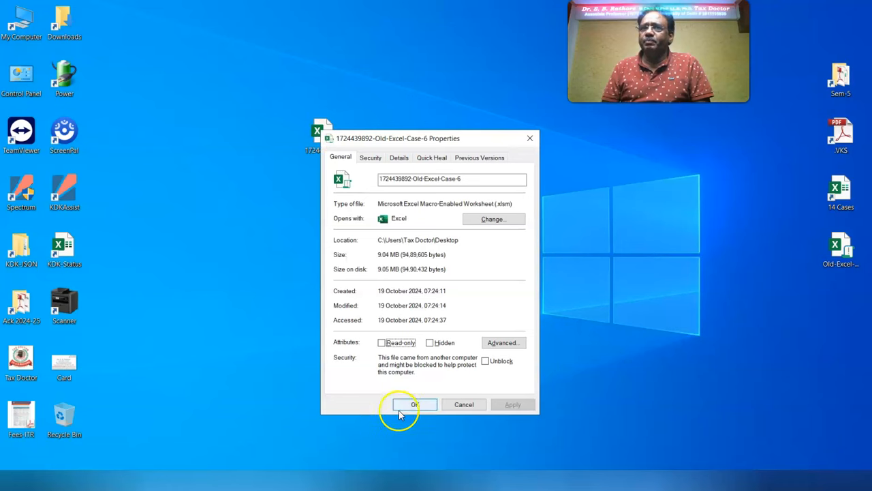
Step: Unblock the downloaded Old-Excel-Case-6 file in its Properties and apply the change
left_click(484, 362)
left_click(513, 404)
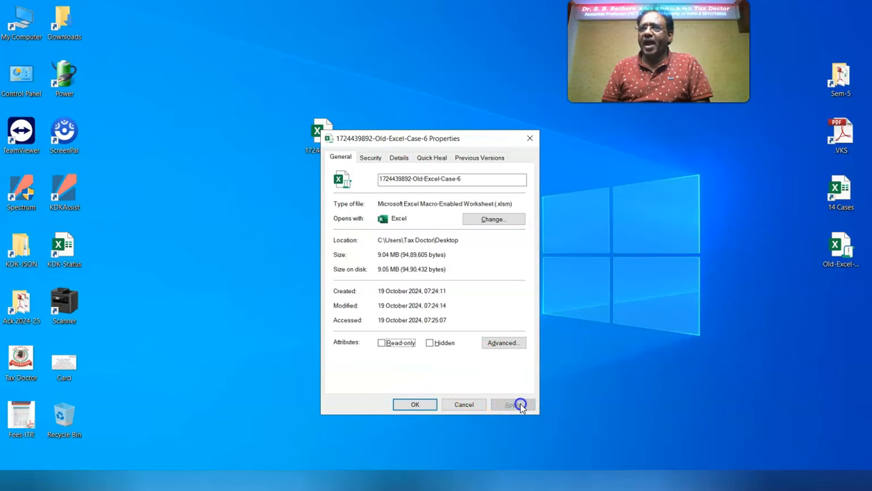
left_click(433, 407)
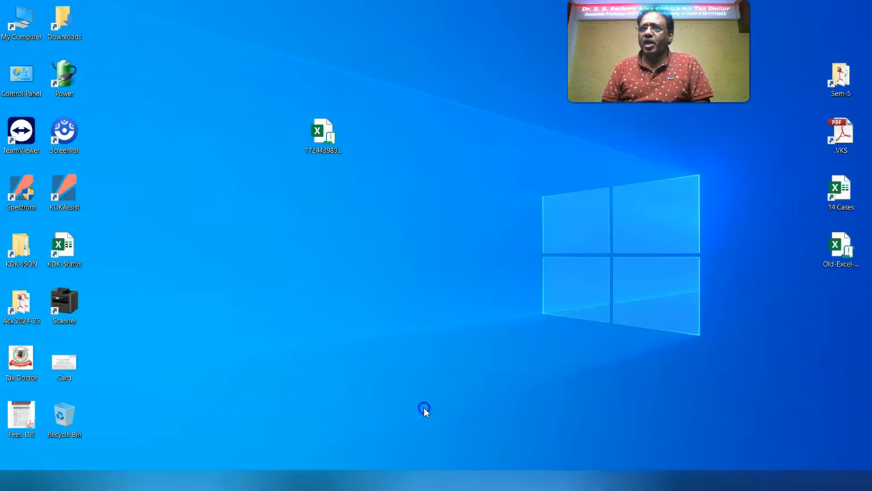
Step: Open the unblocked Old-Excel-Case-6 workbook, dismiss the utility notice and go to the PART A - General sheet
right_click(330, 144)
left_click(347, 150)
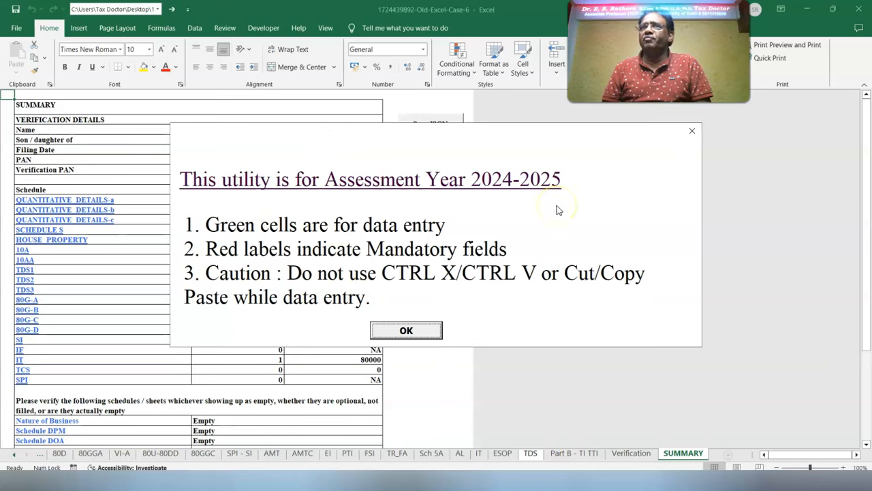
left_click(407, 330)
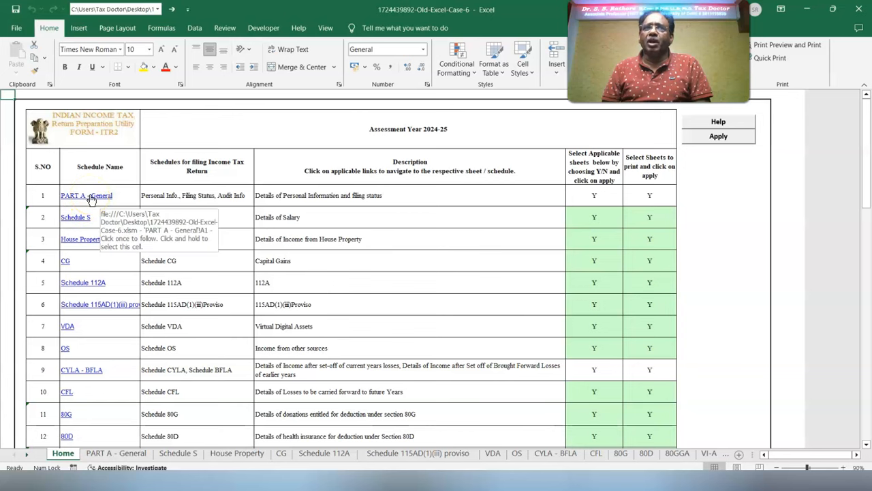
left_click(91, 197)
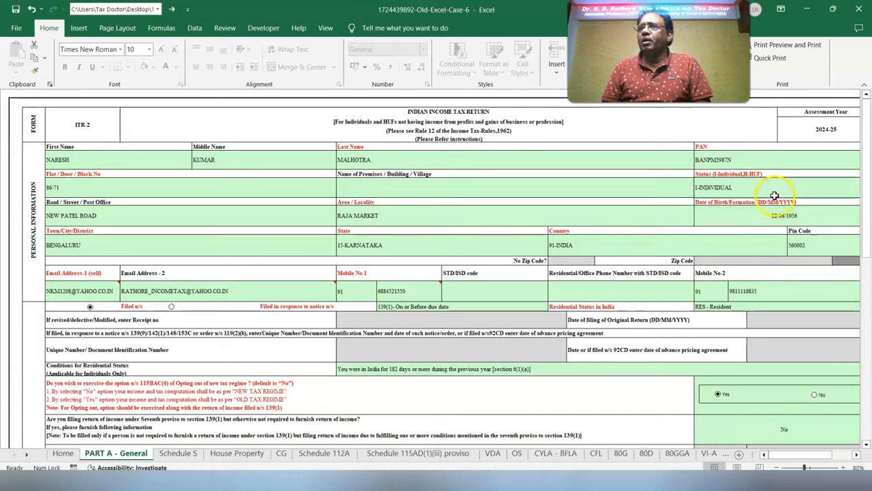
Step: Select I-INDIVIDUAL as the taxpayer's status in the personal information section
left_click(818, 194)
left_click(854, 193)
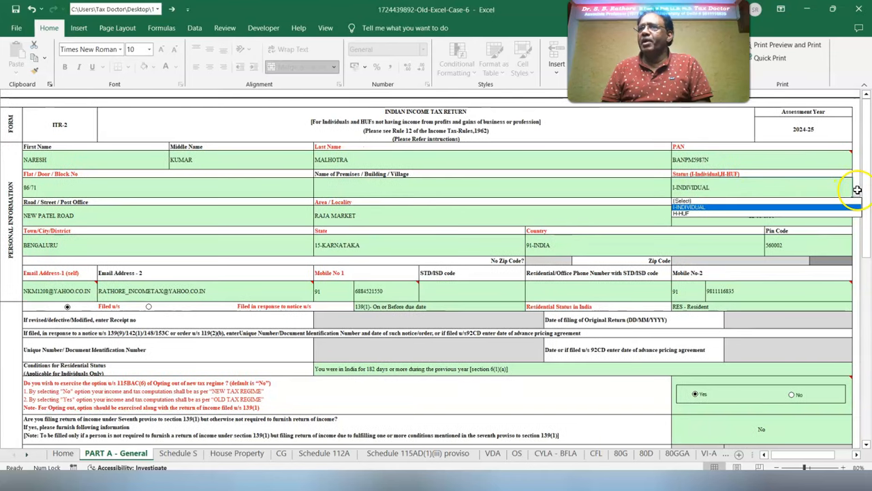
left_click(699, 205)
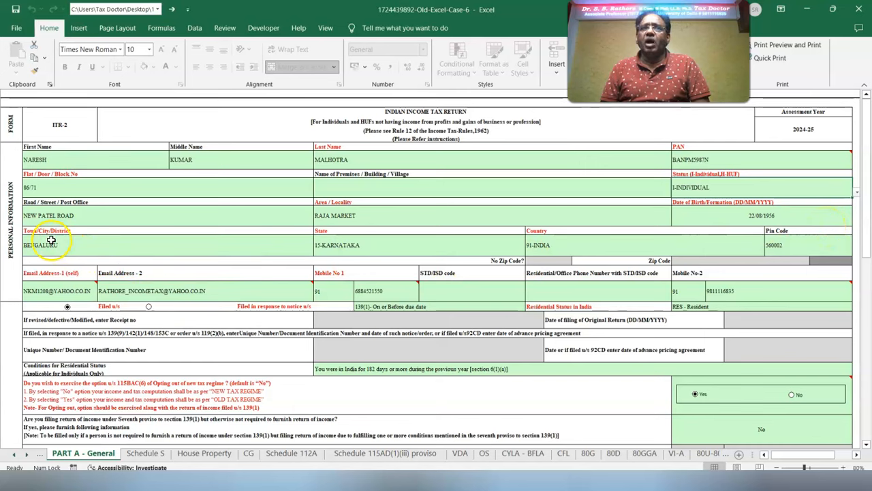
Step: Check the state, country, pin code, filing section, residential status and conditions for residential status entries and their available choices
left_click(377, 251)
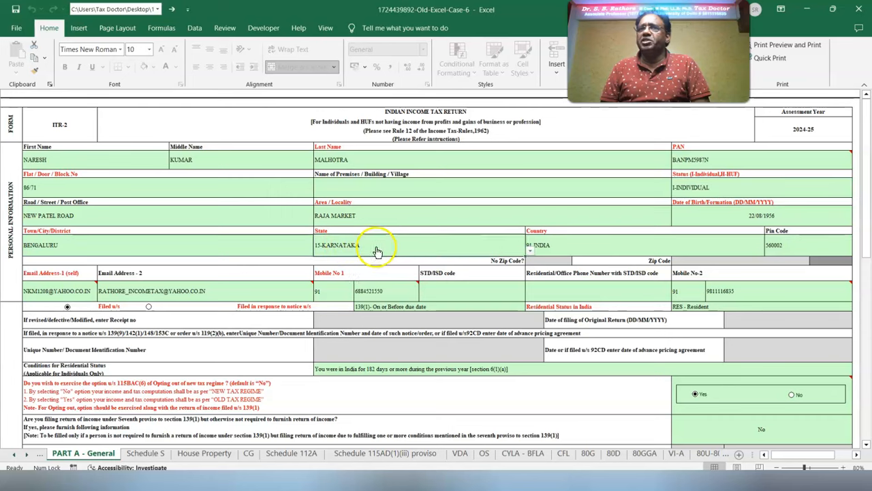
left_click(529, 249)
left_click(529, 249)
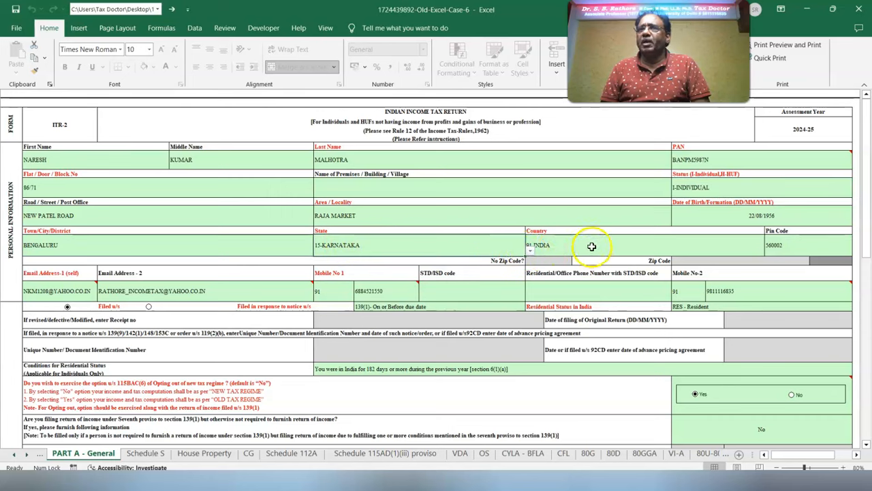
left_click(777, 247)
left_click(371, 307)
left_click(526, 307)
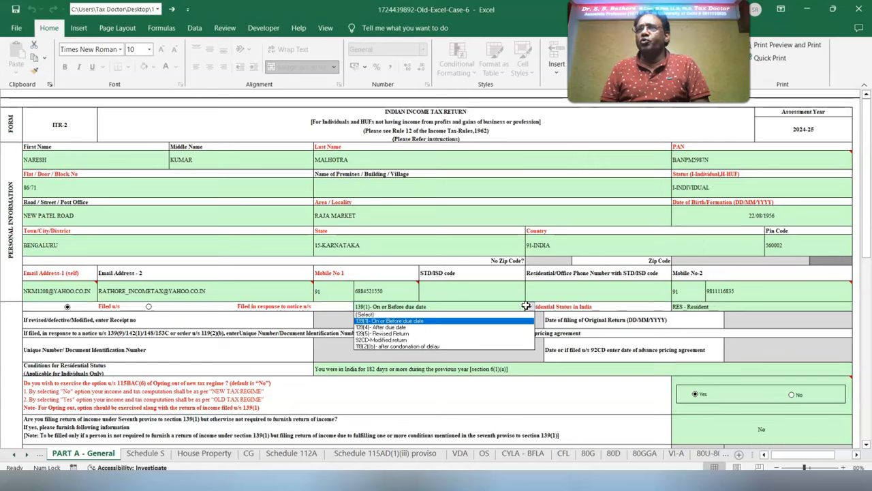
left_click(526, 306)
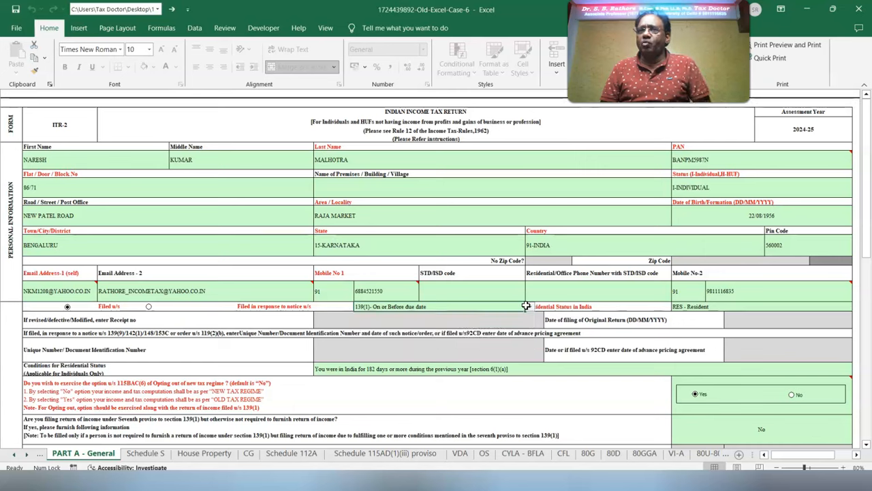
left_click(857, 307)
left_click(857, 307)
left_click(348, 372)
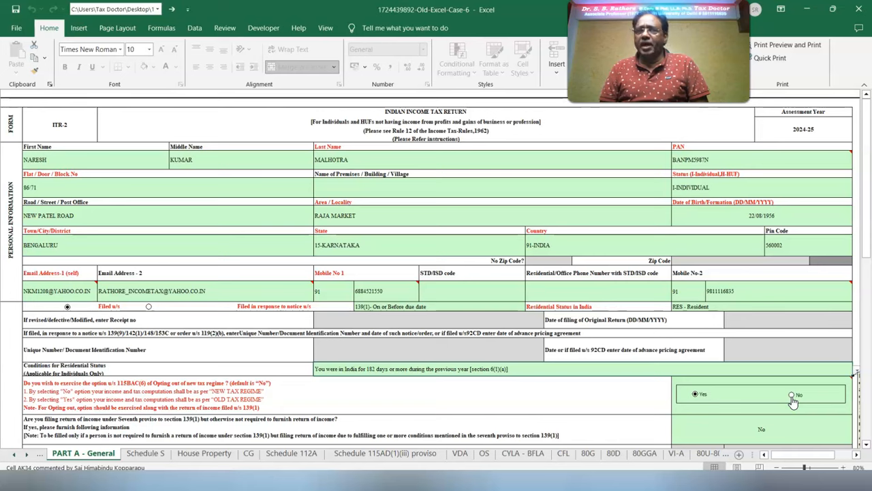
Step: Check the Portuguese Civil Code, FPI and representative assessee answers, and set the company directorship question to No
scroll(783, 399, "down", 6)
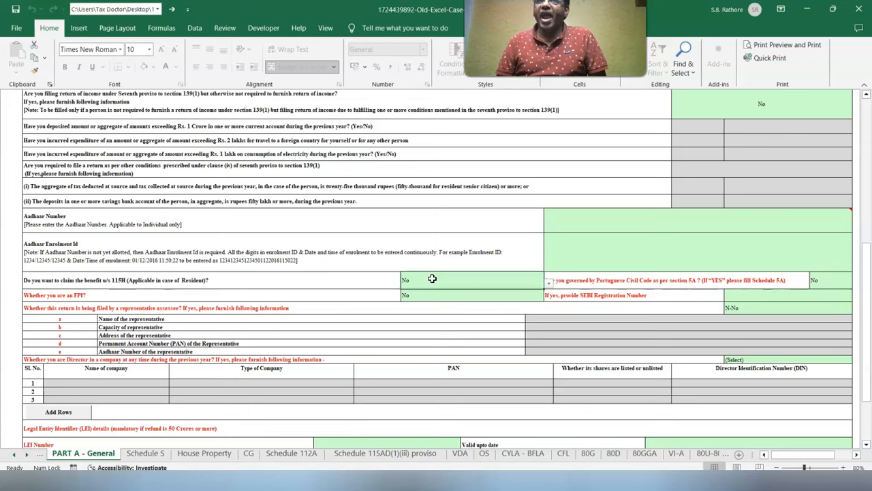
left_click(821, 280)
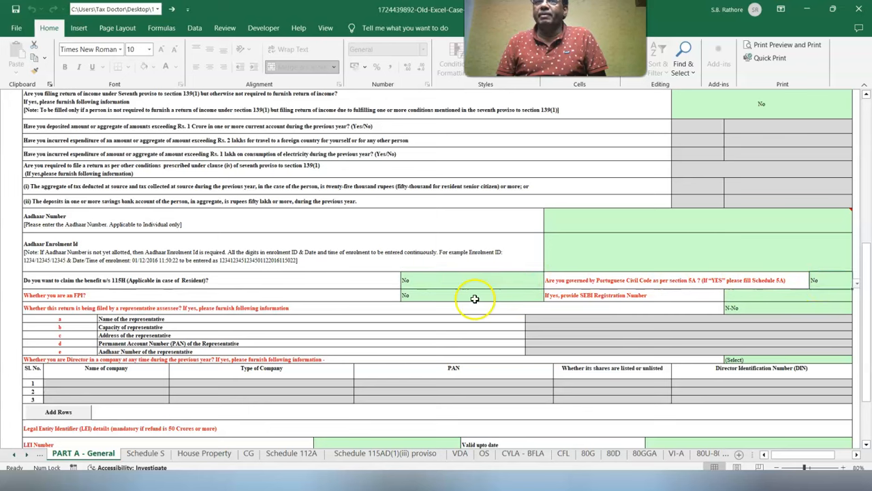
left_click(437, 296)
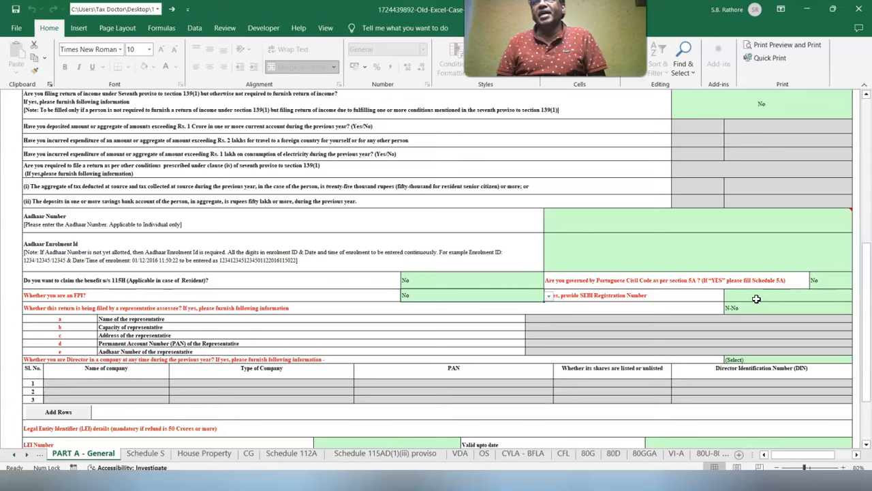
left_click(737, 307)
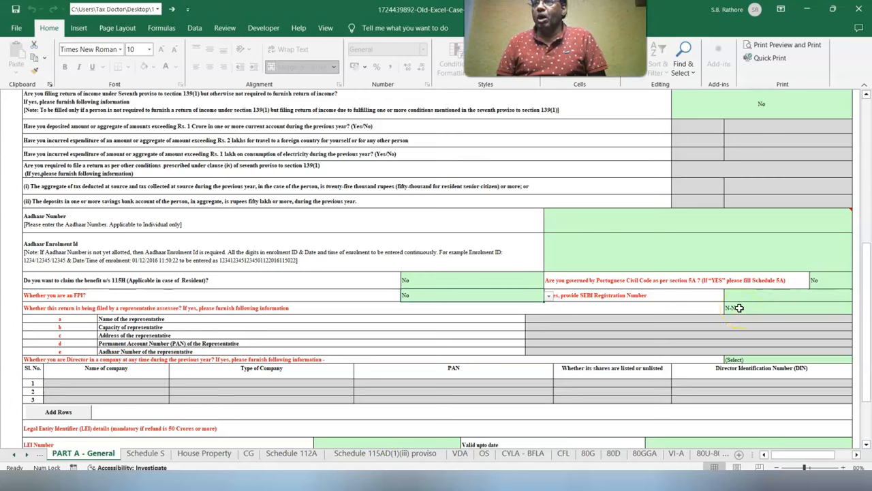
left_click(735, 360)
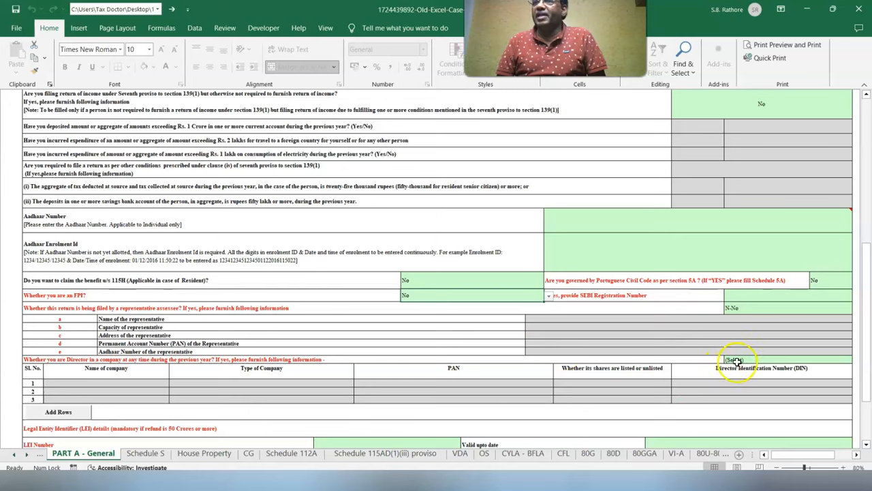
left_click(856, 359)
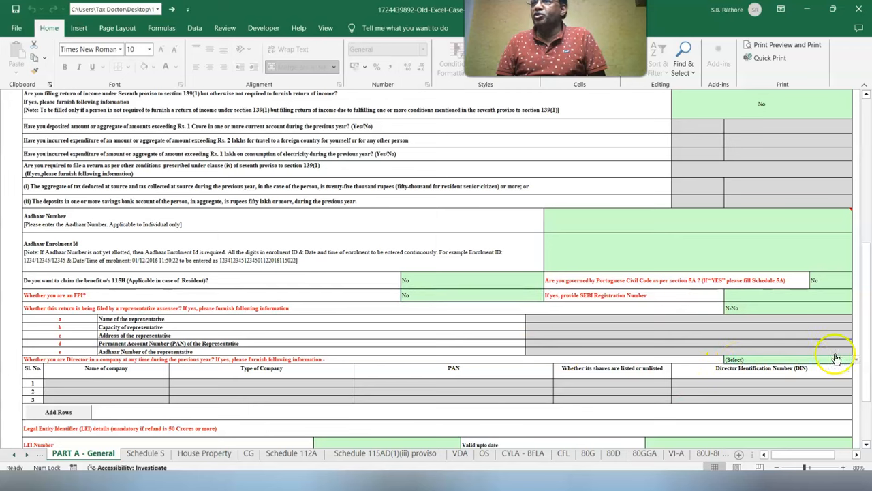
left_click(750, 379)
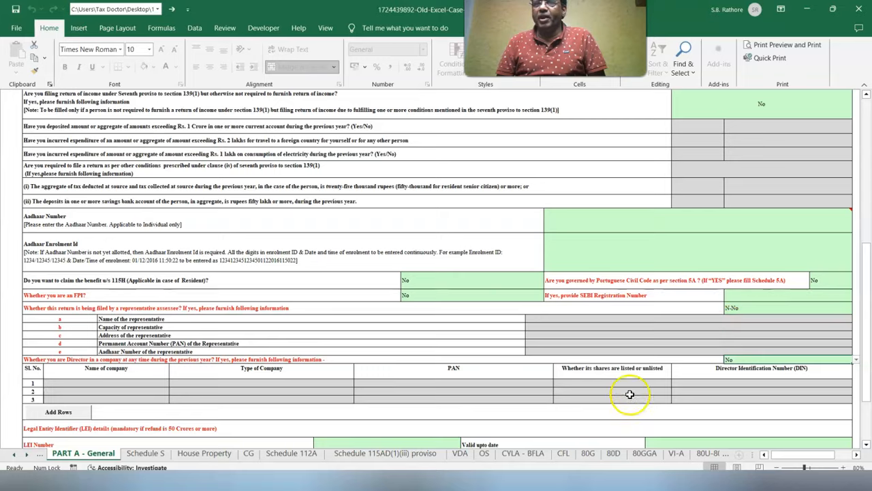
Step: Check the unlisted equity shares answer and validate the PART A - General sheet
scroll(608, 395, "down", 3)
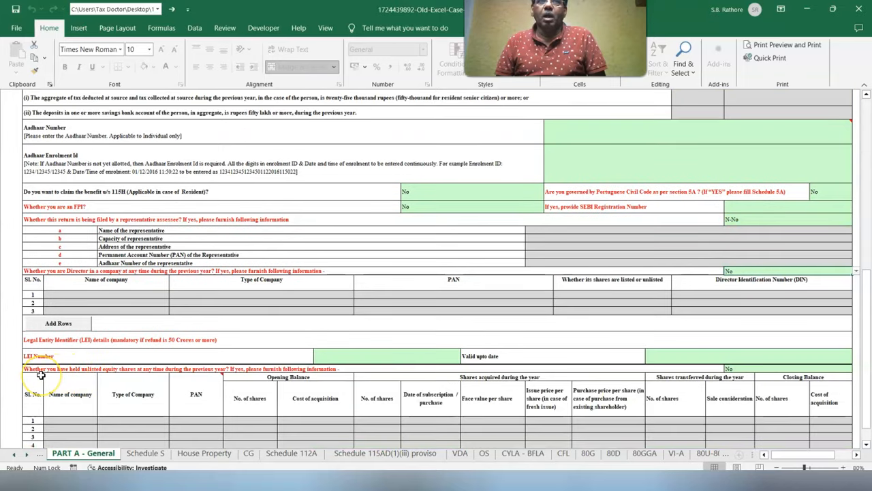
left_click(760, 368)
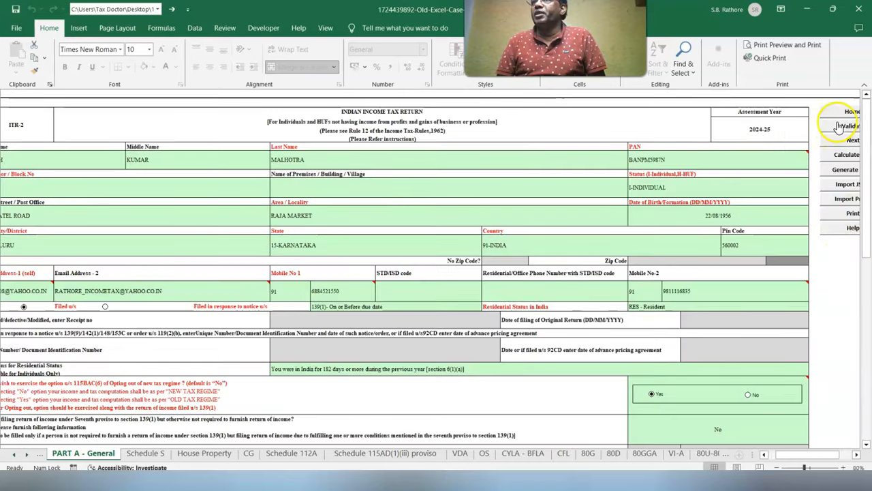
left_click(841, 127)
left_click(427, 268)
Step: Open Schedule S and check the employer's nature, TAN and state entries
left_click(145, 452)
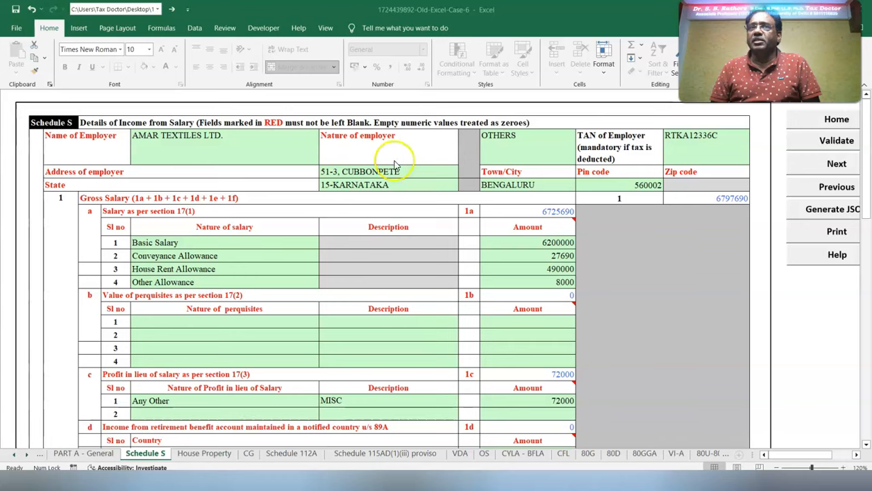
double_click(544, 148)
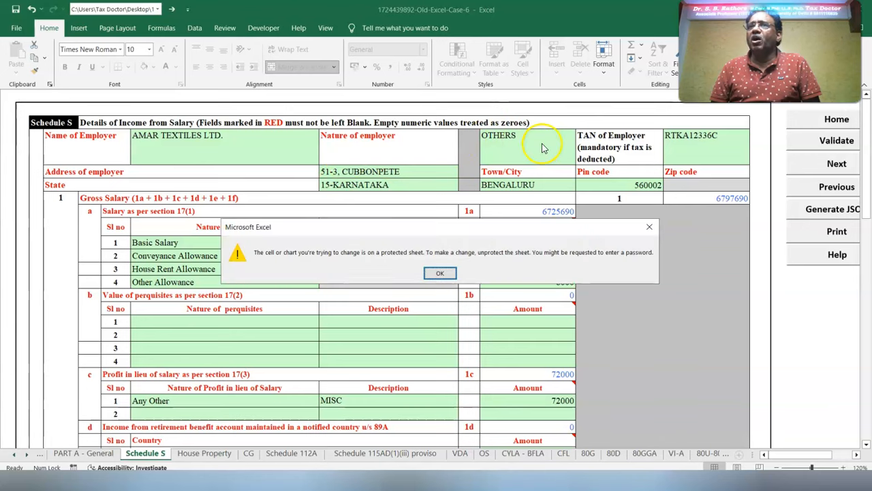
key("Return")
left_click(581, 158)
left_click(529, 234)
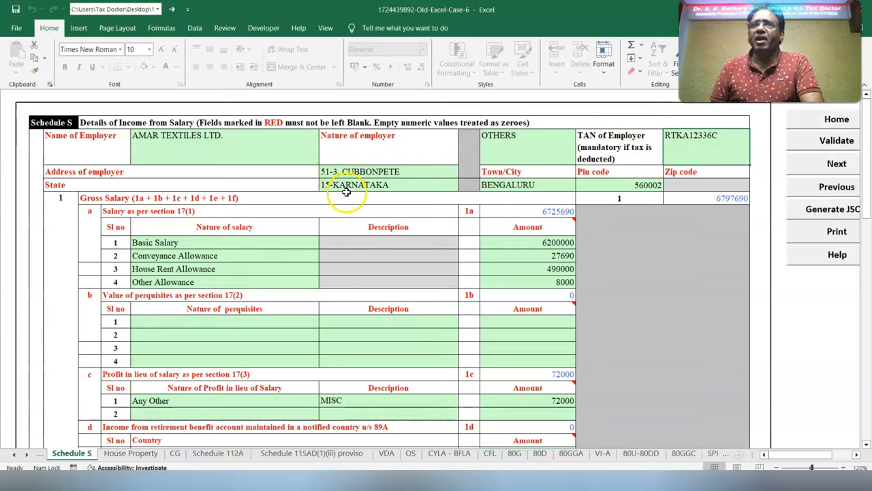
left_click(356, 188)
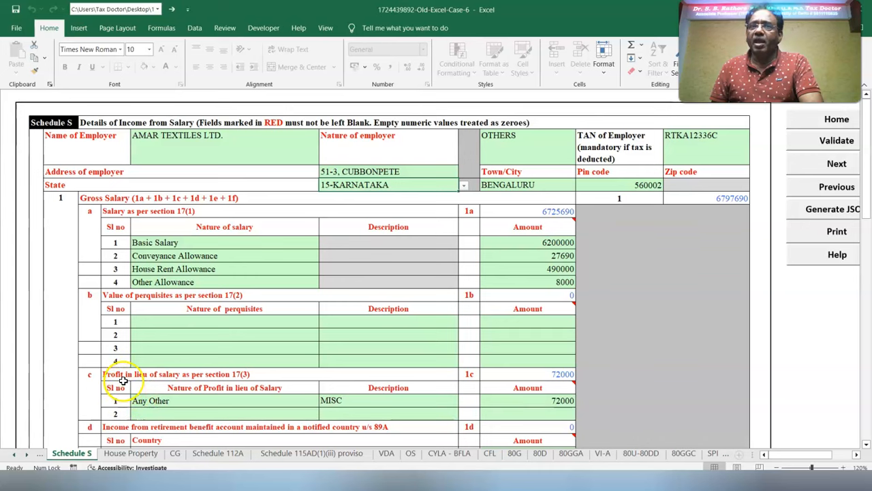
Step: Check the nature, description and amount of the profit in lieu of salary under section 17(3) in Schedule S
left_click(161, 401)
left_click(324, 402)
left_click(325, 402)
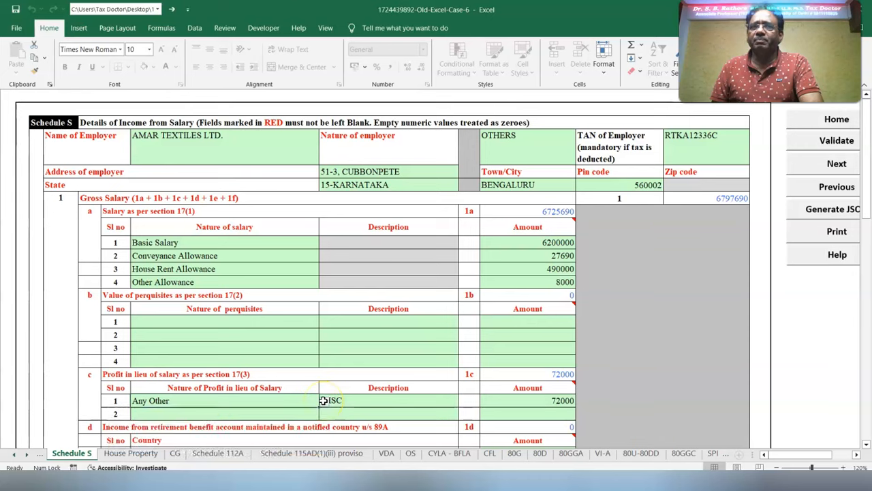
left_click(364, 399)
left_click(584, 412)
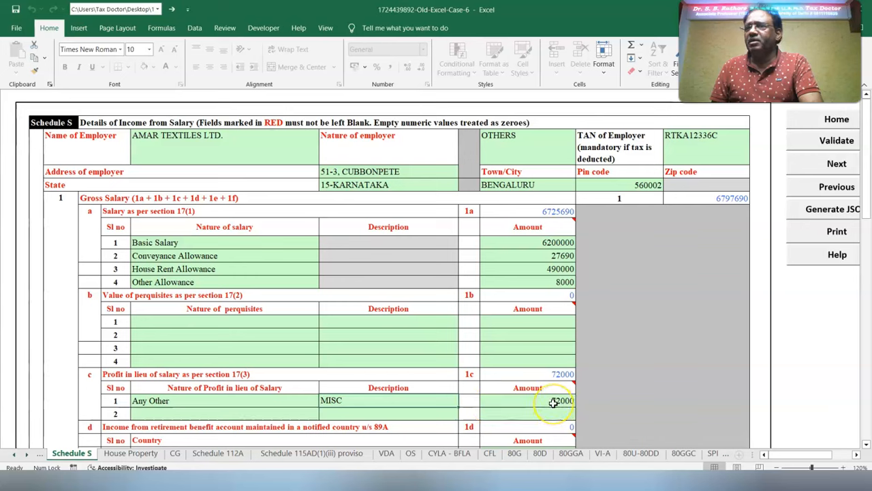
left_click(554, 402)
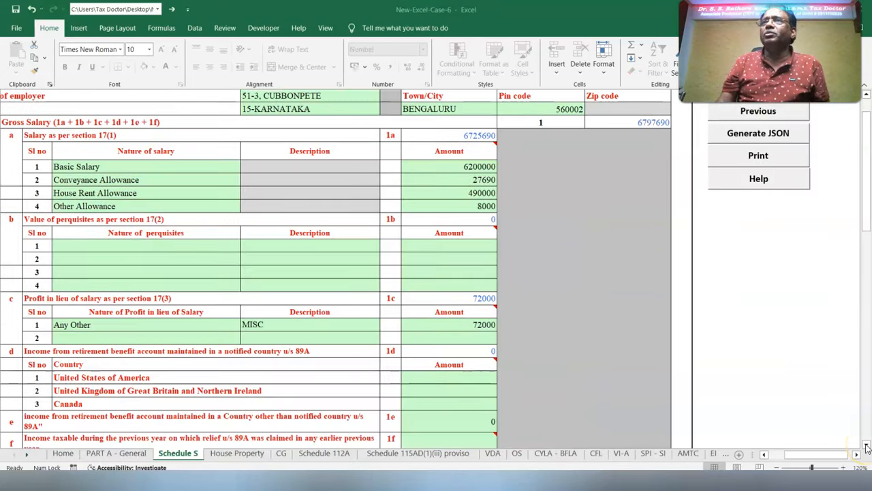
left_click(866, 446)
left_click(764, 455)
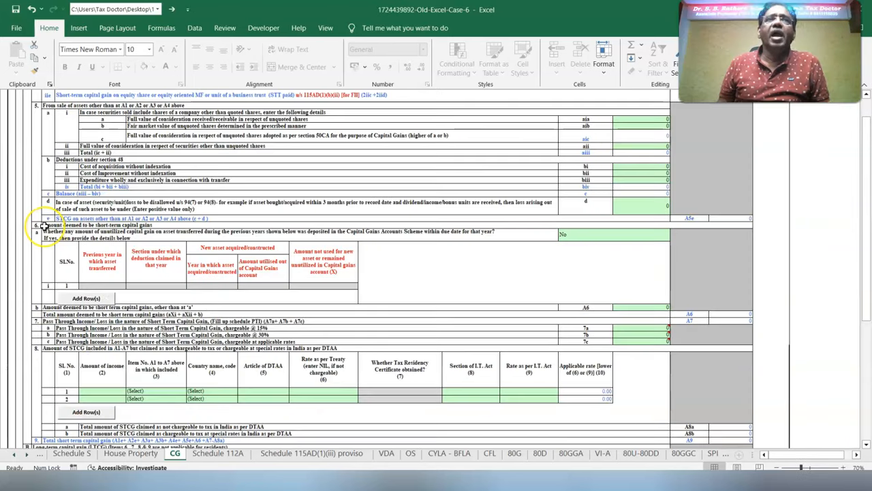
Step: Check the short-term unutilized capital gain answer in Schedule CG and set the long-term Capital Gains Accounts Scheme question to No
left_click(42, 225)
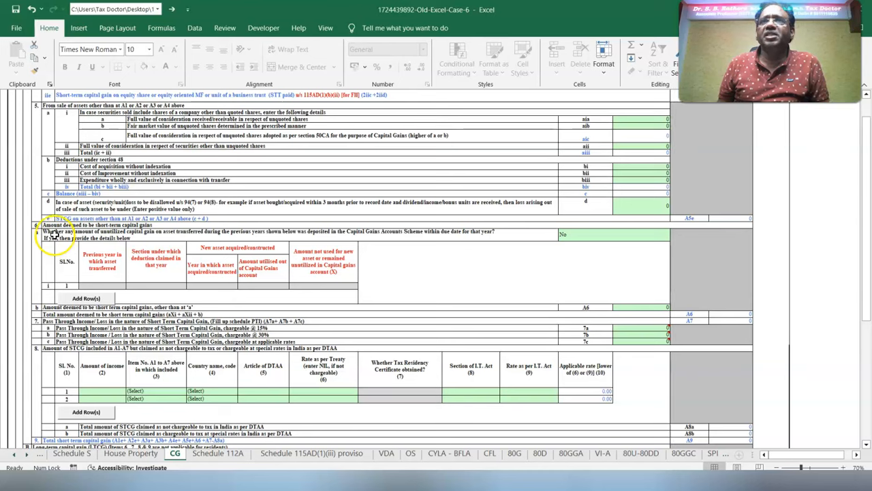
left_click(631, 235)
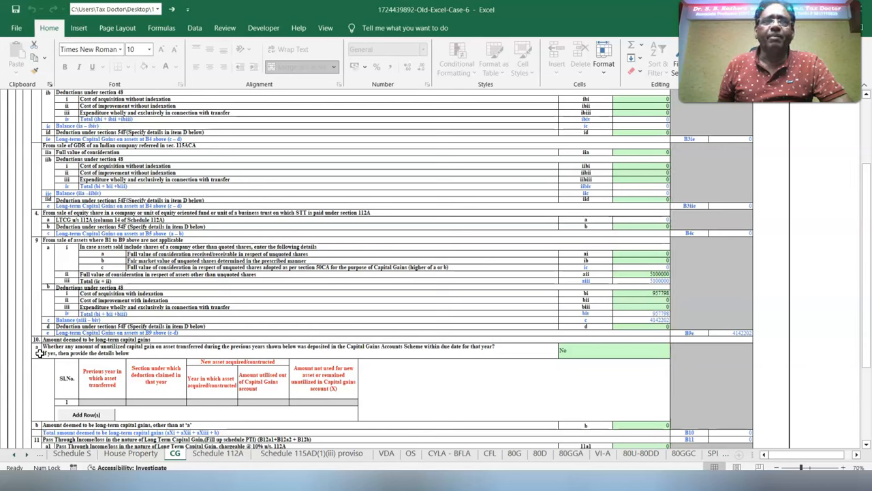
left_click(624, 356)
left_click(675, 353)
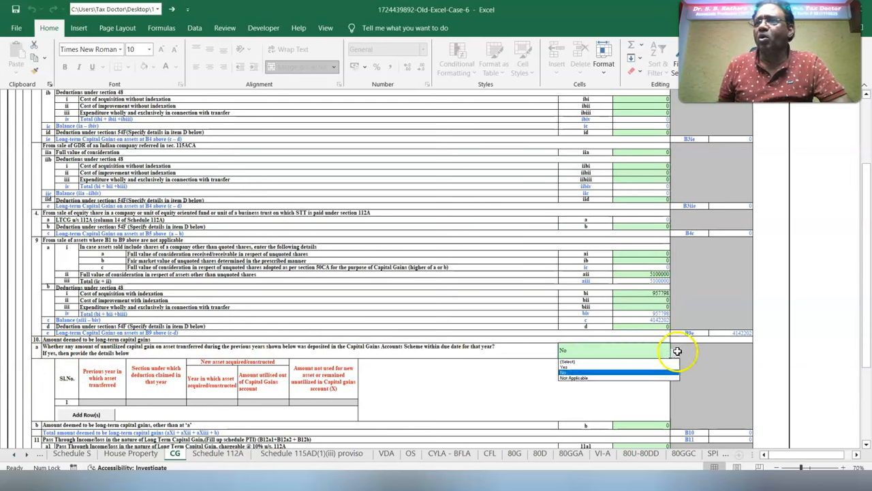
left_click(587, 374)
Step: Check the accrual period of the long-term capital gains taxable at 20% and validate the CG sheet
scroll(590, 379, "down", 15)
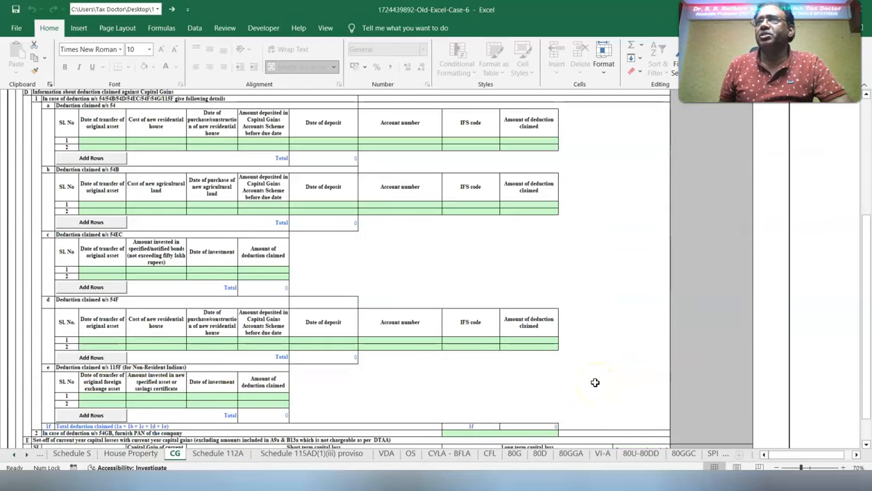
scroll(595, 382, "down", 10)
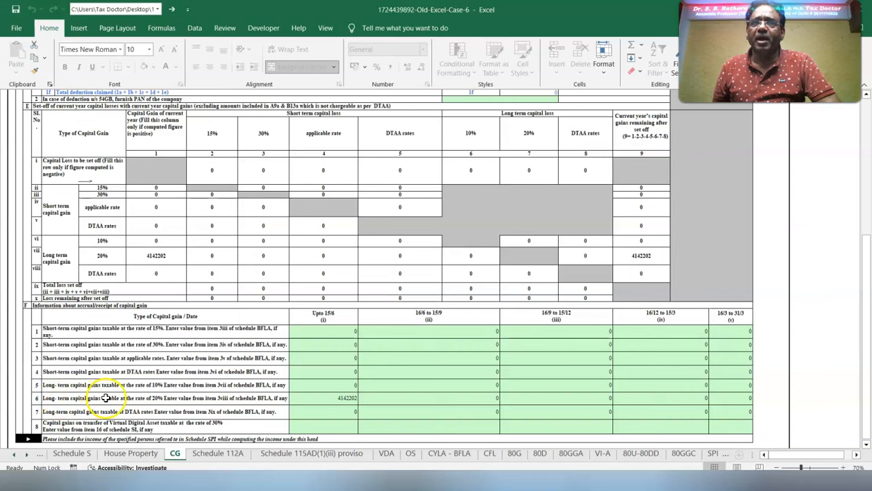
left_click(344, 398)
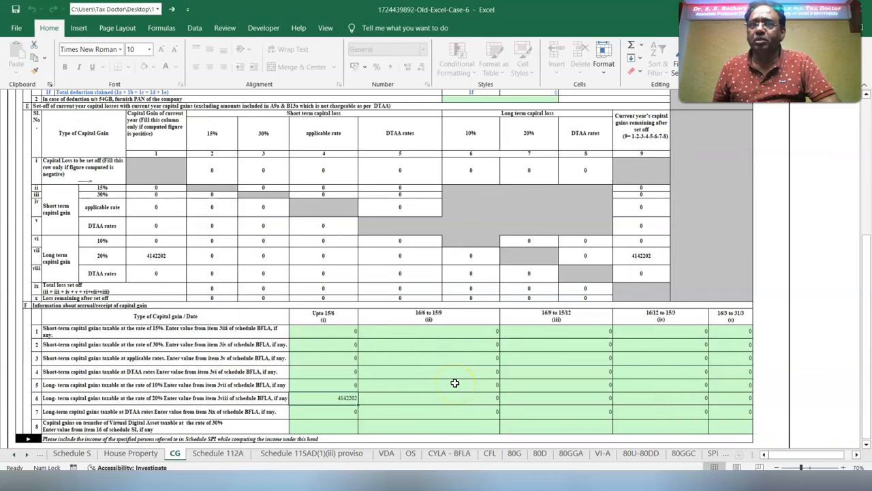
scroll(455, 383, "up", 20)
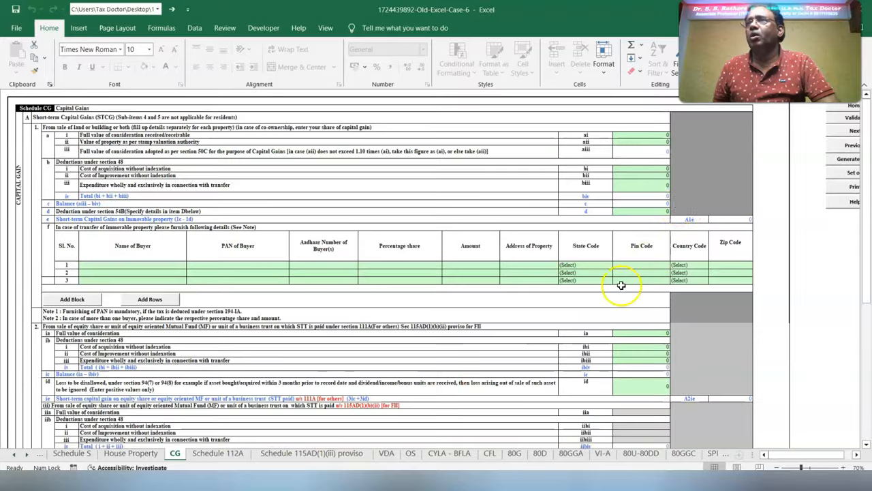
left_click(852, 120)
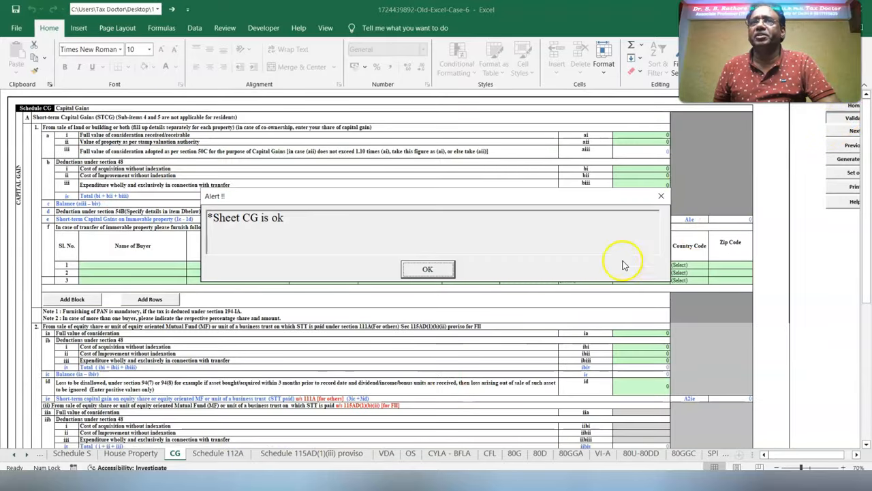
left_click(424, 268)
Step: Check the deposit interest, the section 56(2)(x) income and the period-wise dividend income in Schedule OS
left_click(411, 454)
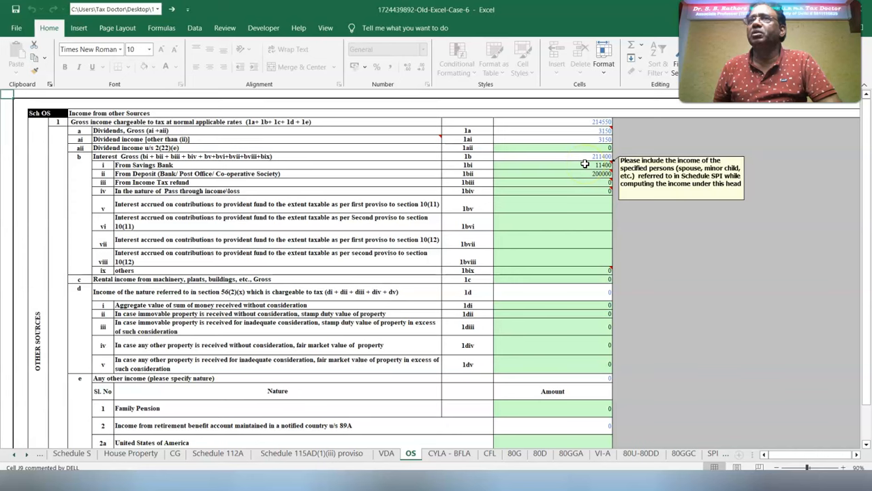
left_click(558, 175)
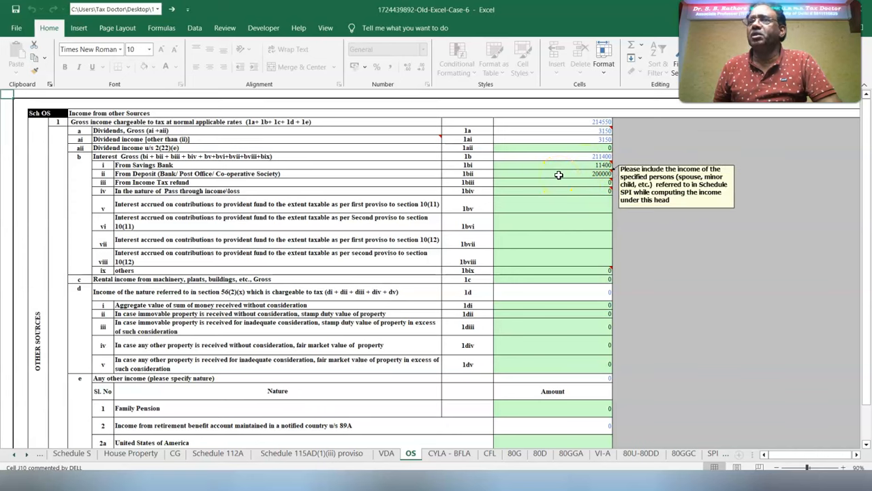
left_click(95, 289)
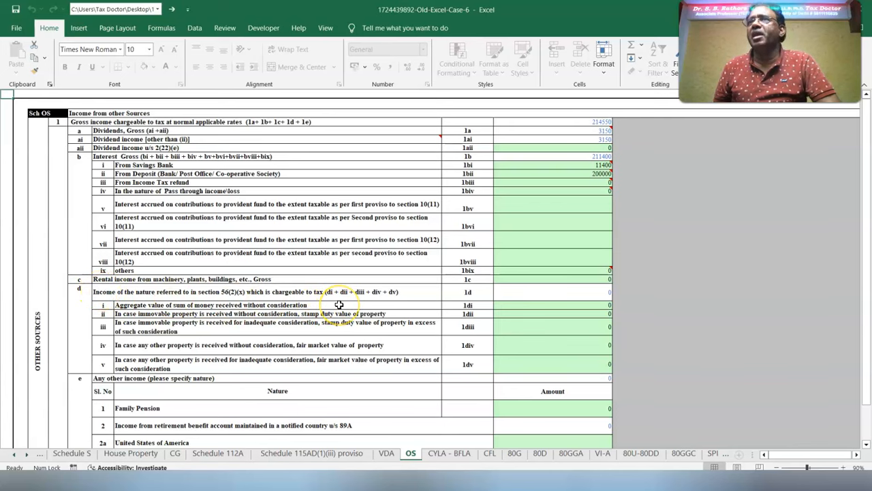
scroll(239, 327, "down", 10)
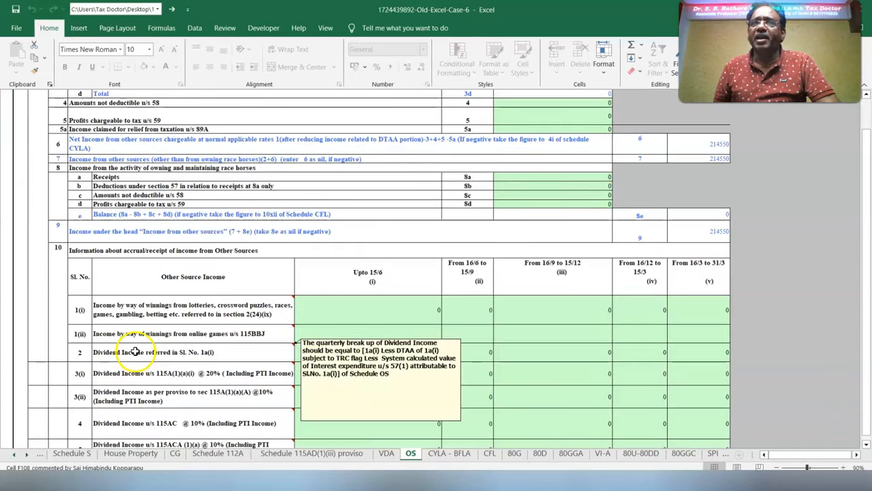
left_click(135, 352)
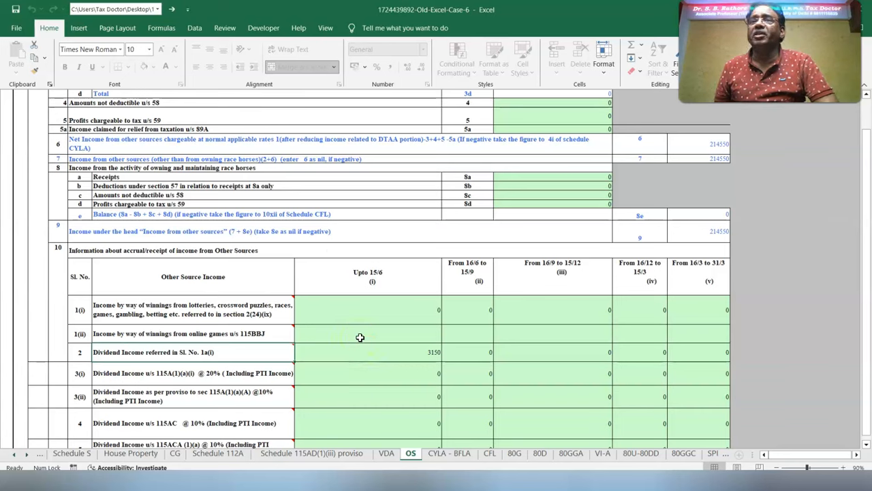
left_click(329, 352)
scroll(578, 128, "up", 10)
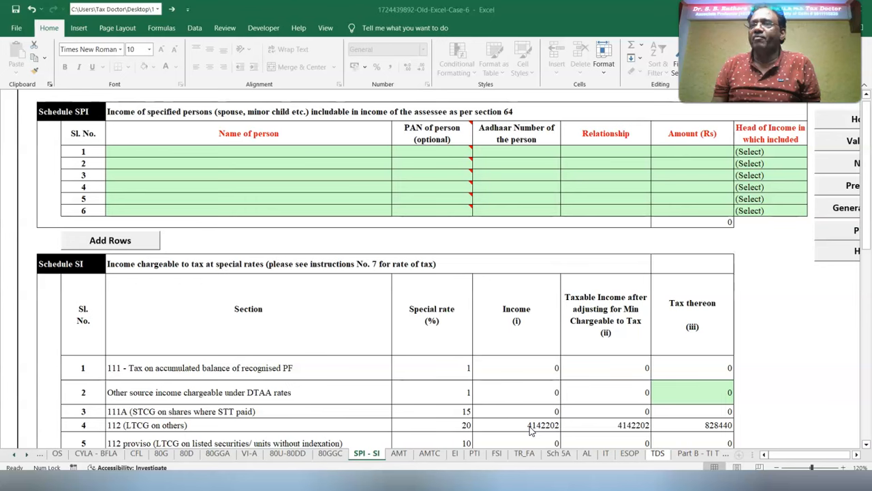
Step: Check the taxable income and tax for section 112 (LTCG on others) in Schedule SI and validate the sheet
left_click(589, 429)
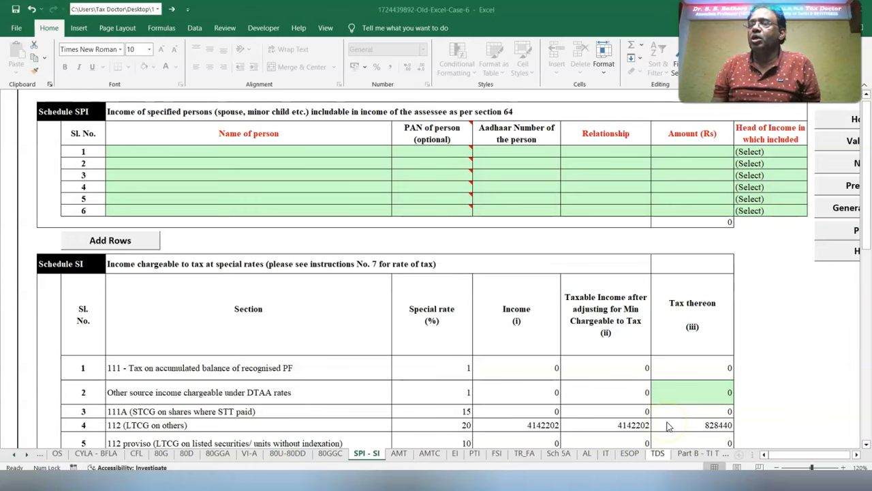
left_click(723, 425)
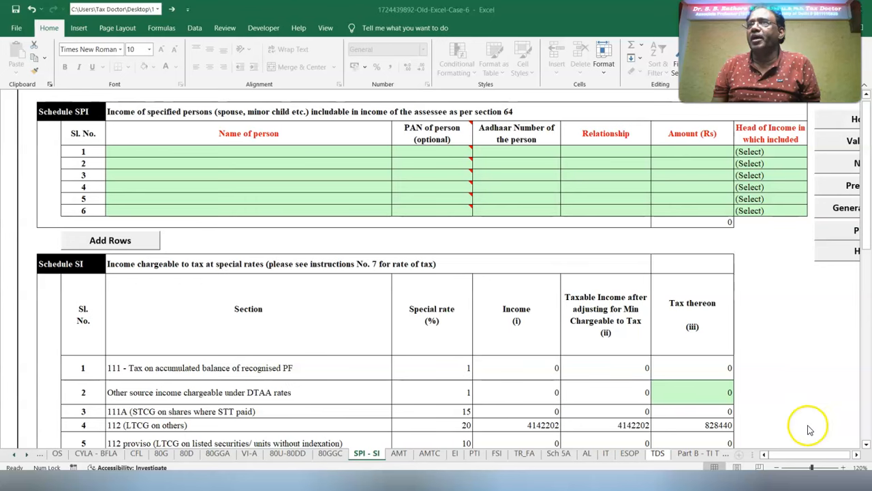
left_click(832, 145)
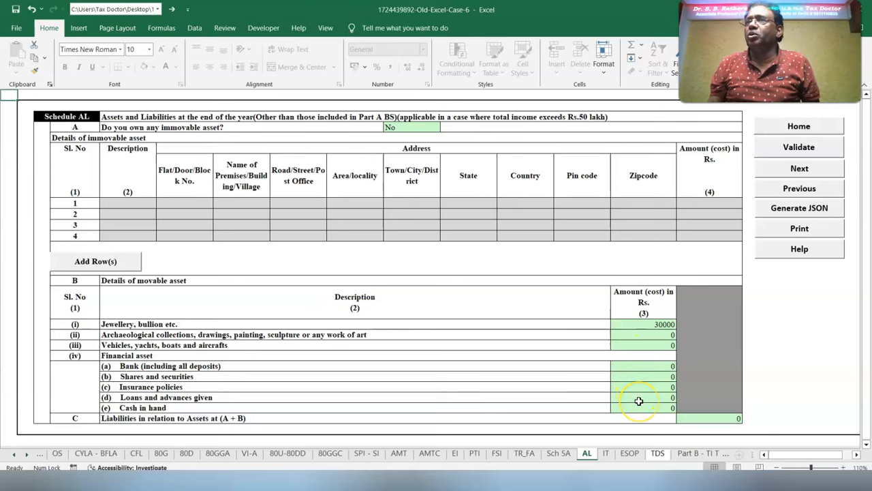
Step: Validate the AL assets and liabilities sheet and the IT sheet of advance and self-assessment tax payments
left_click(777, 149)
key("Return")
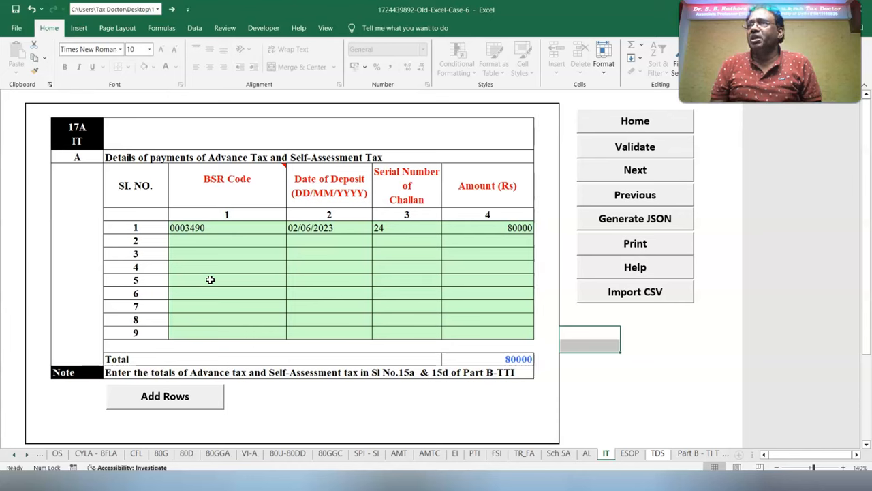
left_click(623, 147)
left_click(428, 270)
left_click(428, 270)
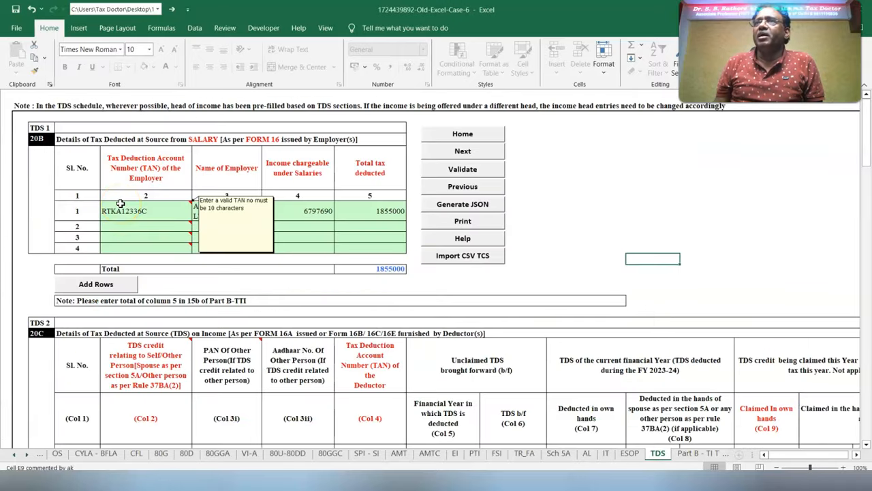
Step: Check the salary TDS entry and the TDS 2 row's claimed credit, gross amount and head of income, and validate the TDS sheet
left_click(115, 208)
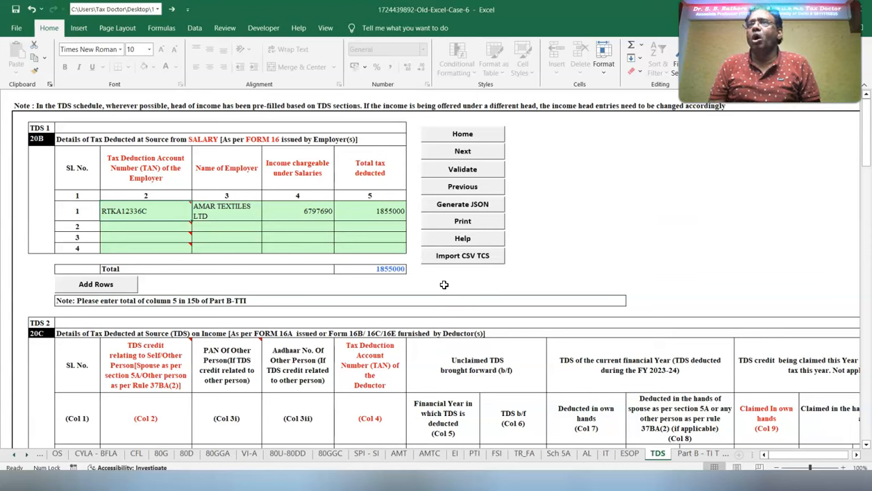
left_click(428, 299)
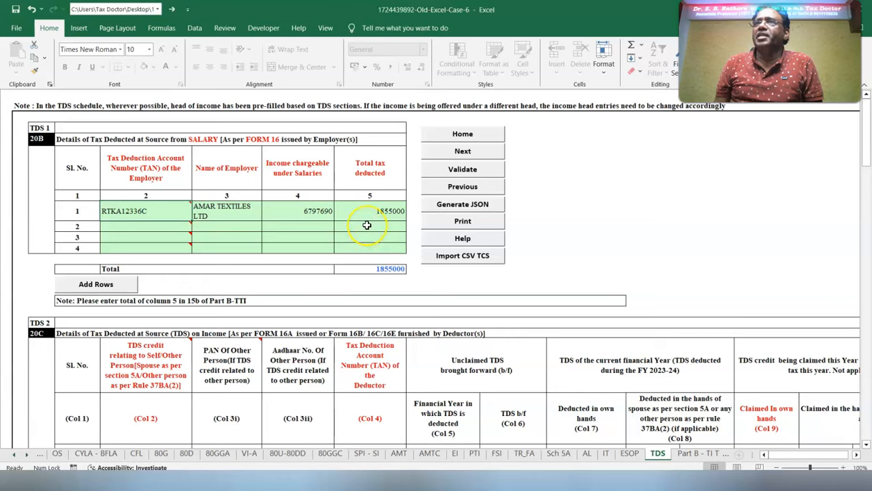
scroll(600, 402, "down", 2)
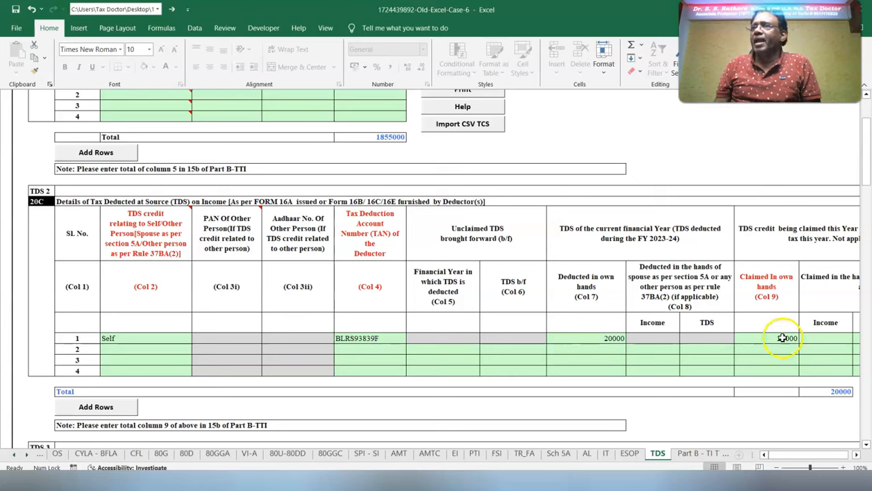
left_click(857, 455)
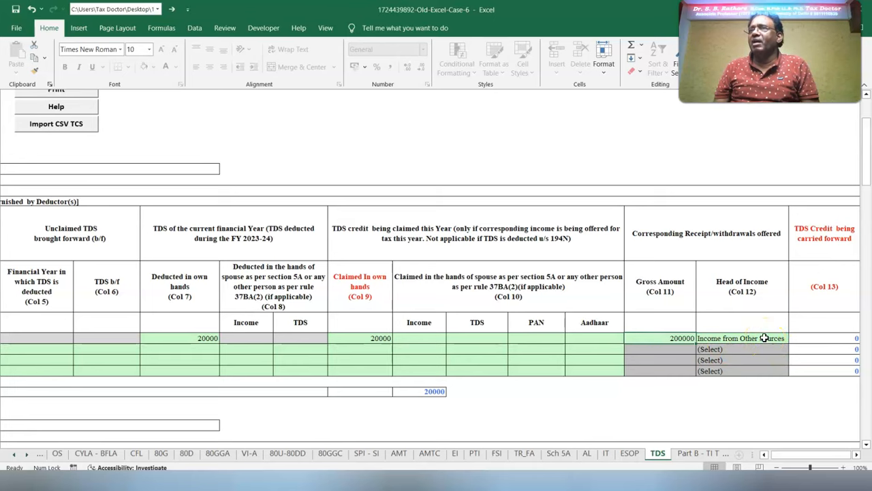
scroll(727, 347, "up", 3)
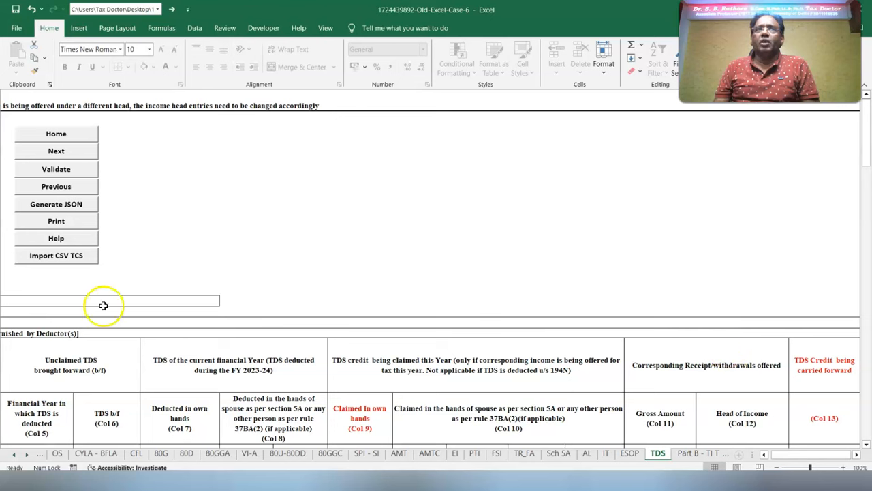
left_click(60, 174)
key("Return")
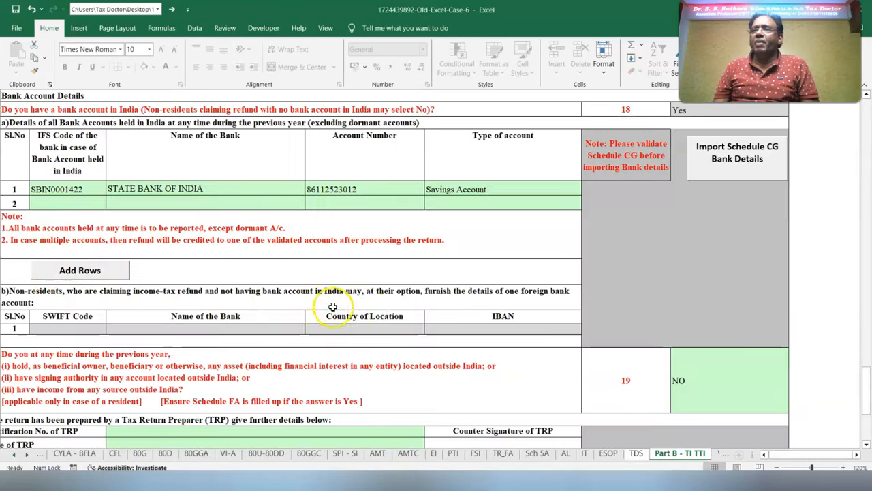
Step: Check the bank account's IFS code, bank name, account number and type, and the foreign asset answer in Part B - TI TTI
left_click(75, 186)
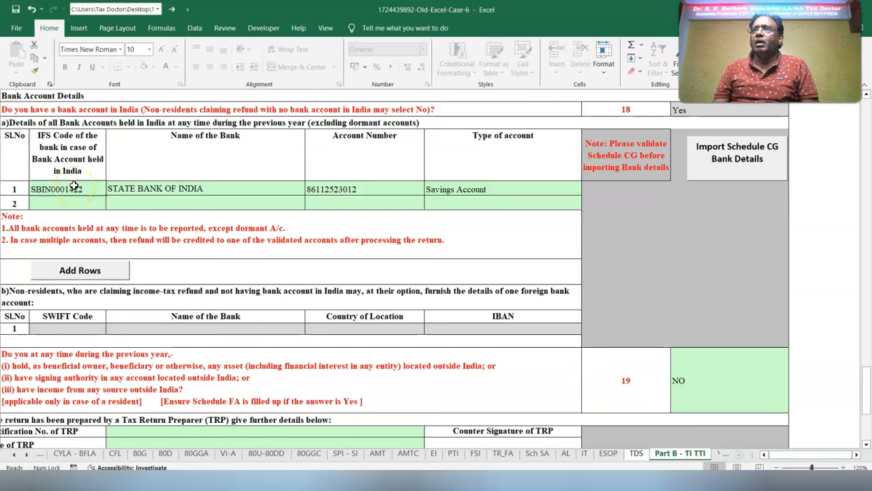
left_click(159, 187)
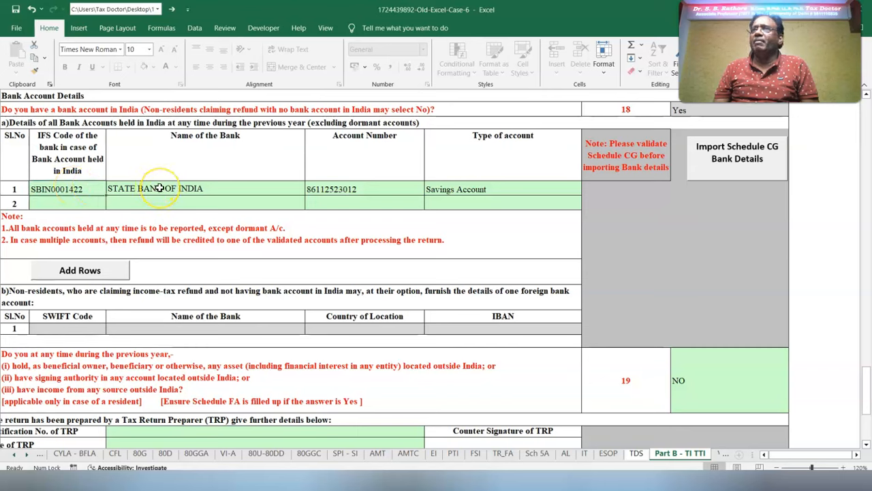
left_click(368, 187)
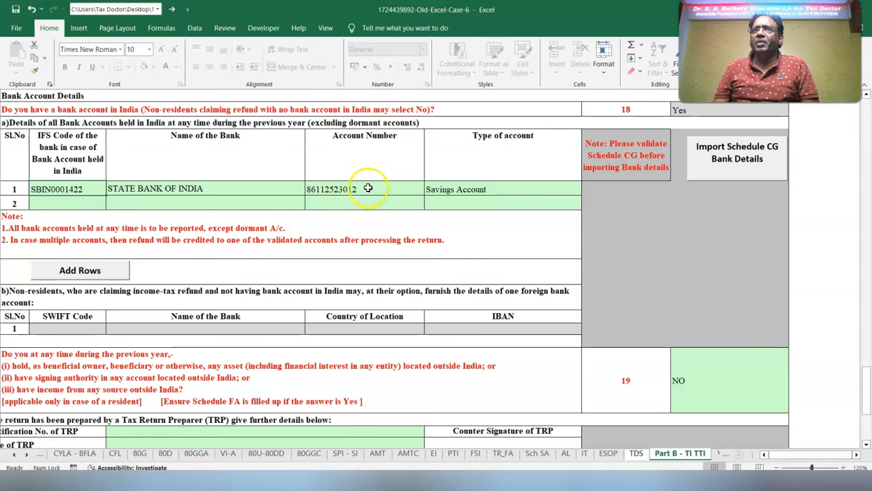
left_click(461, 191)
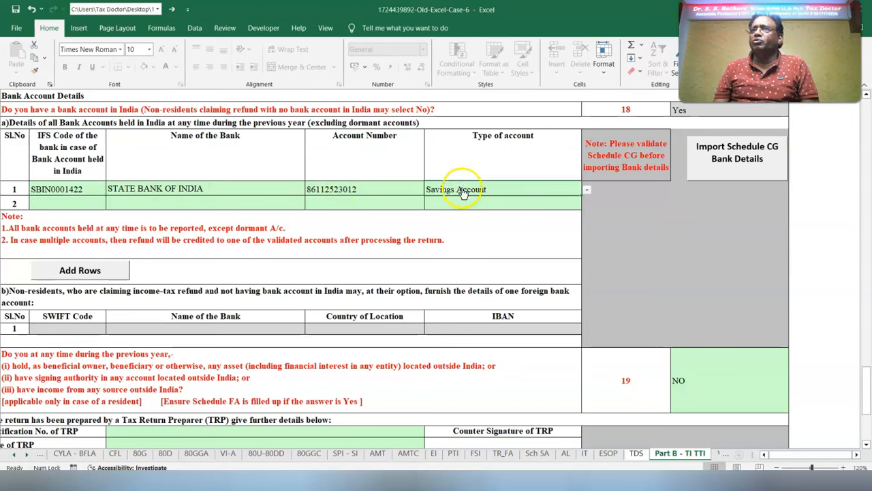
left_click(712, 382)
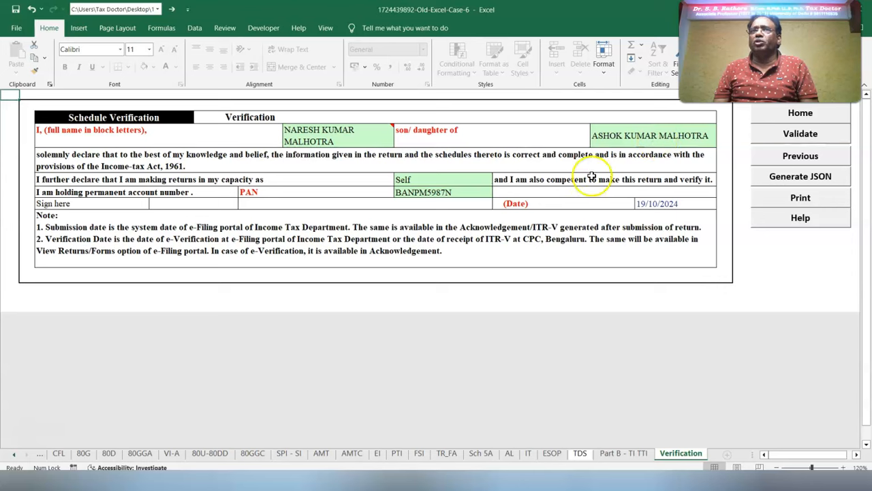
Step: Check the declarant's capacity and PAN in Schedule Verification and validate the sheet
left_click(413, 180)
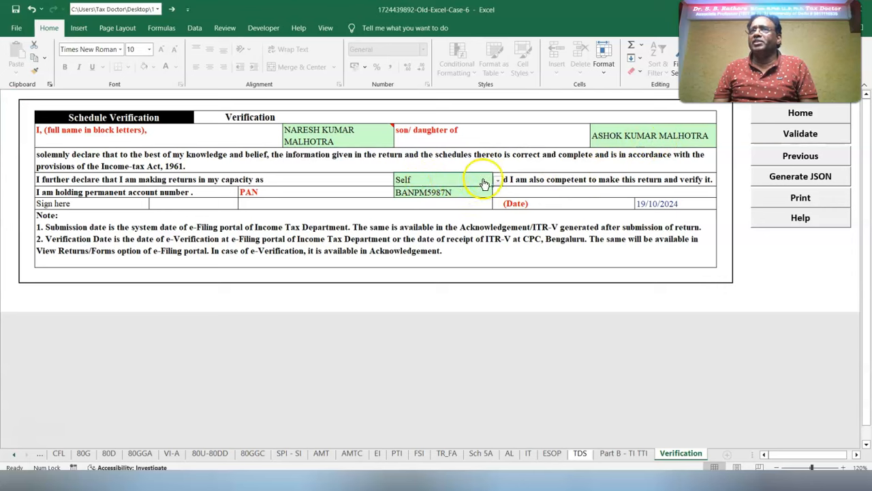
left_click(436, 192)
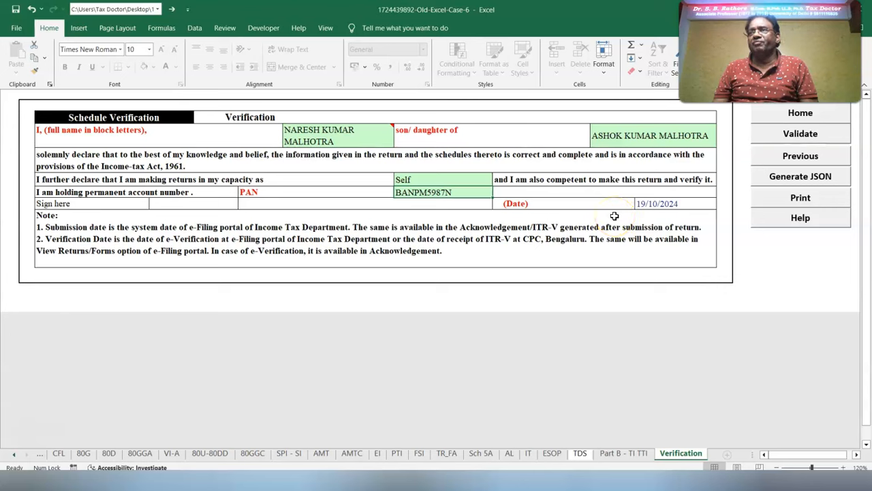
left_click(802, 133)
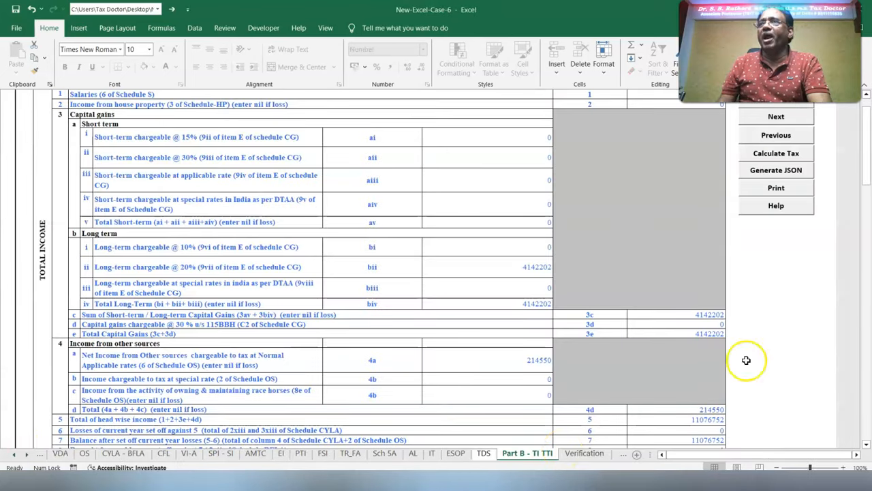
Step: Calculate the tax in the New-Excel-Case-6 utility and review the total income, tax at normal and special rates, and surcharge
left_click(762, 154)
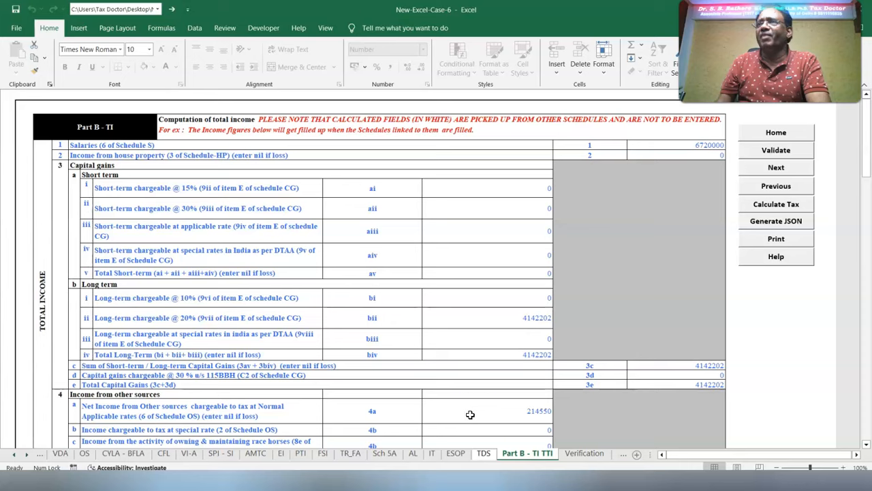
scroll(686, 285, "down", 6)
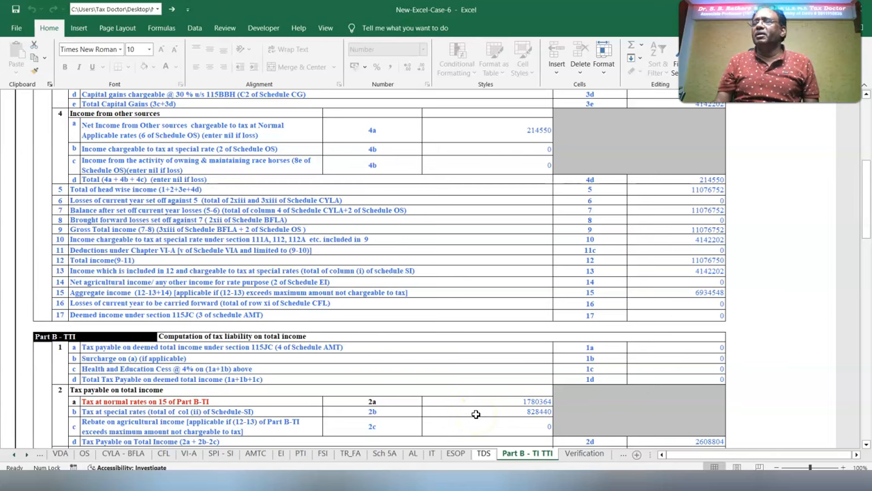
scroll(476, 414, "down", 7)
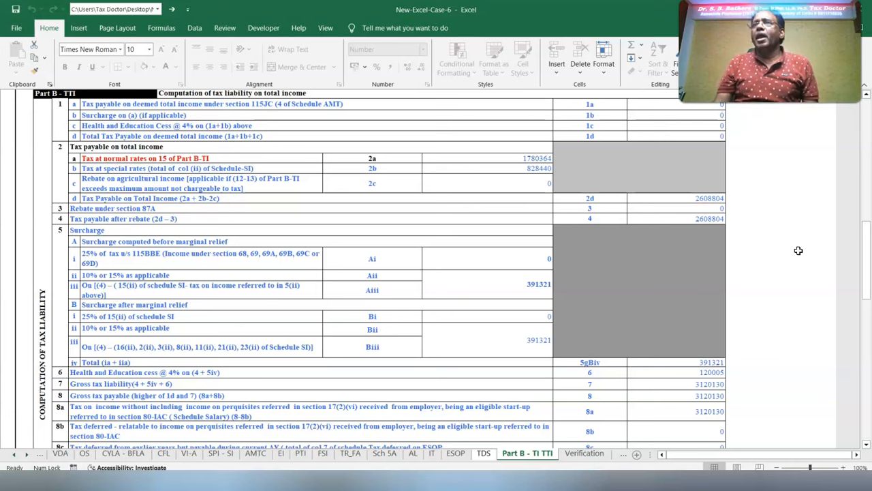
left_click(458, 287)
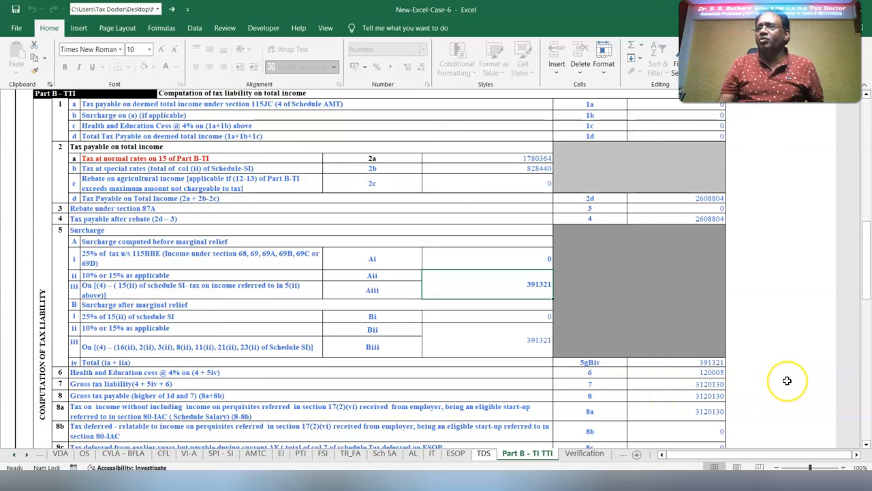
Step: Set the section 234A interest and the section 234F late filing fee to 0 in Part B - TTI
scroll(853, 438, "down", 7)
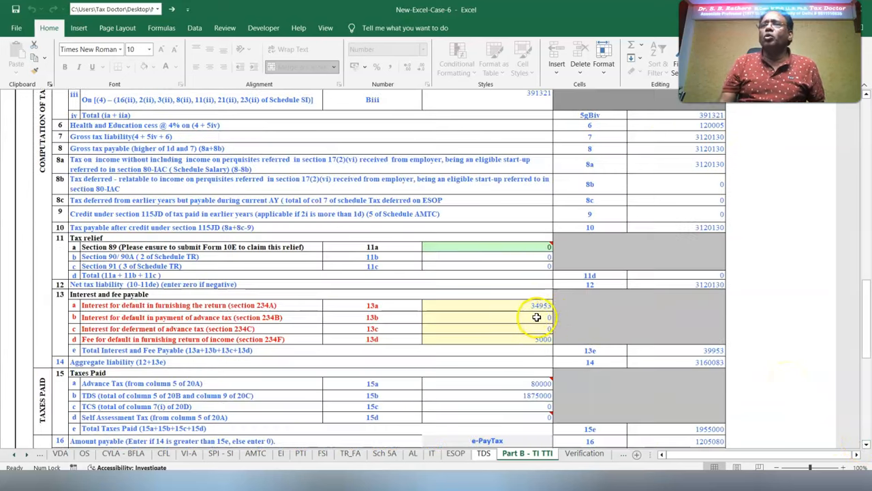
double_click(504, 305)
left_click_drag(504, 305, 629, 304)
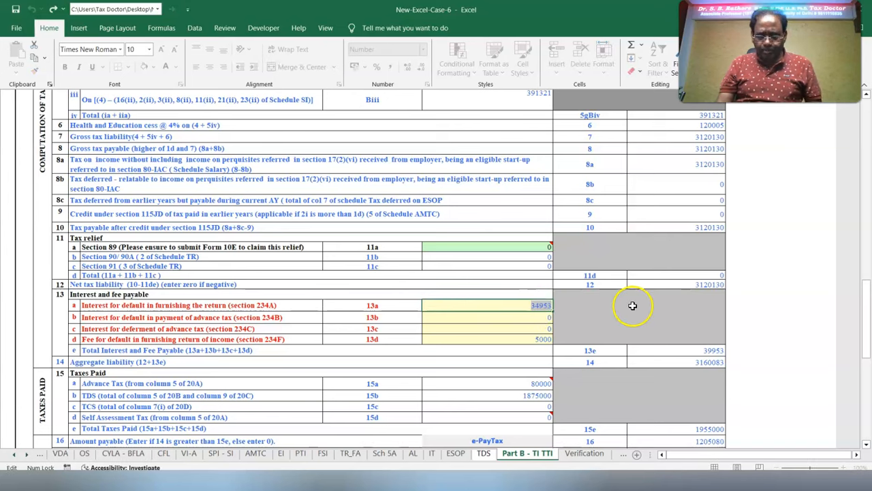
type("0")
double_click(520, 340)
type("0")
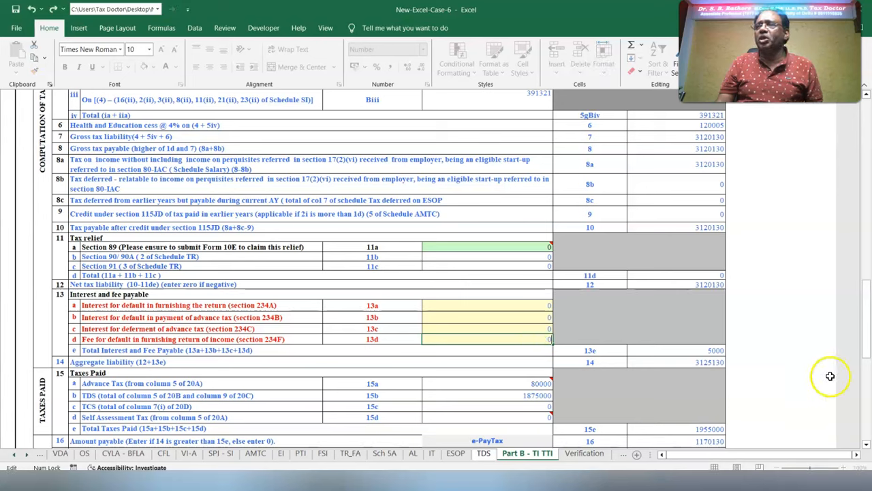
left_click(826, 395)
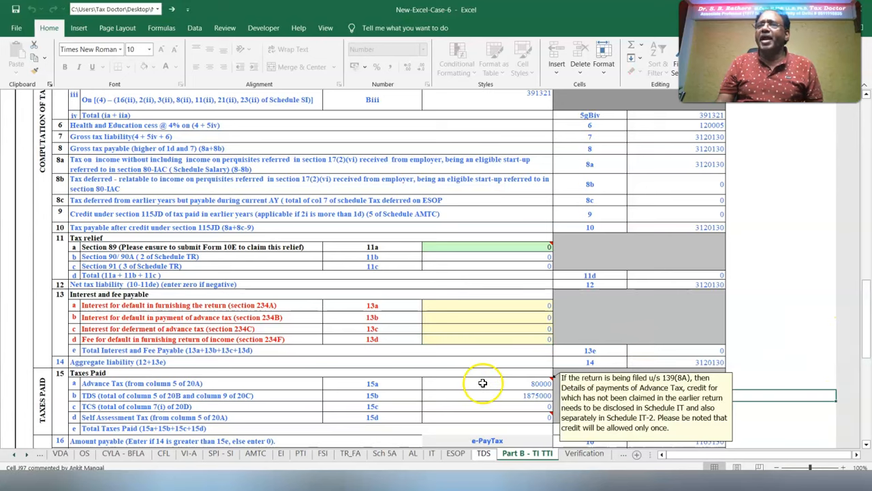
Step: Compare the amount payable in Part B - TTI with the tax payable on sheet 6N of the 14 Cases_Tax Cals workbook
left_click(867, 445)
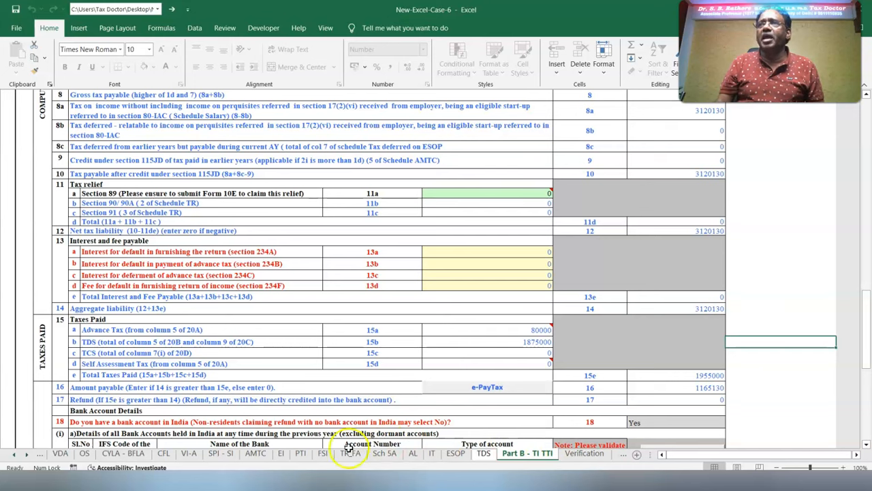
left_click(349, 478)
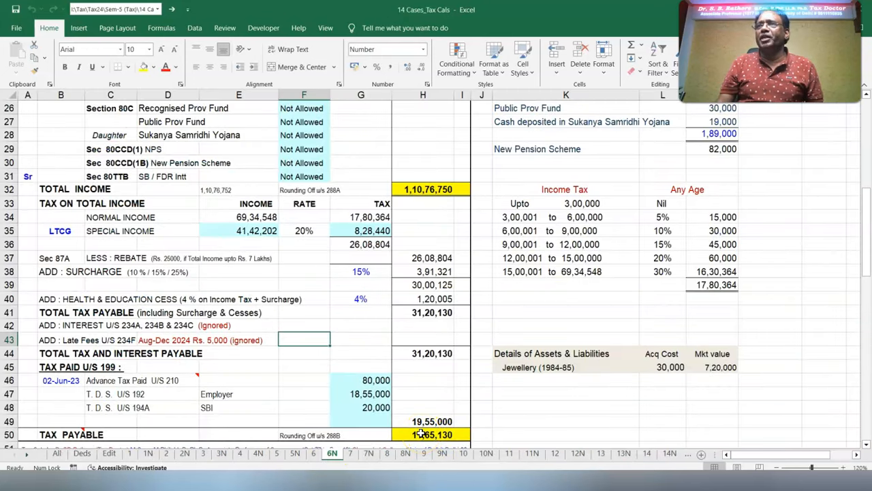
left_click(486, 478)
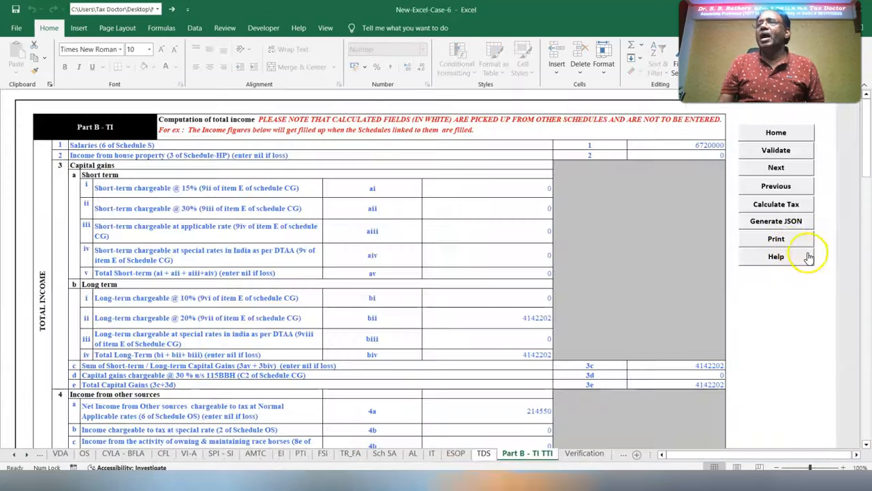
Step: Generate the return's JSON summary from Part B - TI TTI and acknowledge the alerts
left_click(764, 228)
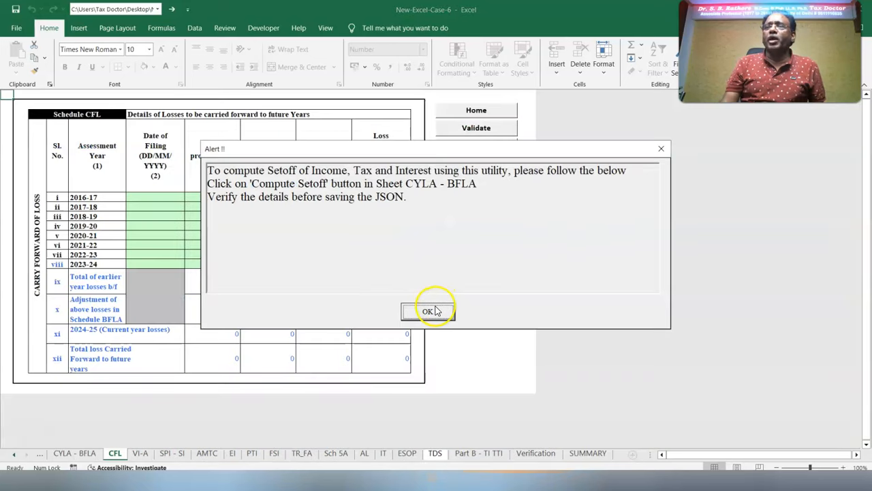
left_click(436, 310)
left_click(429, 312)
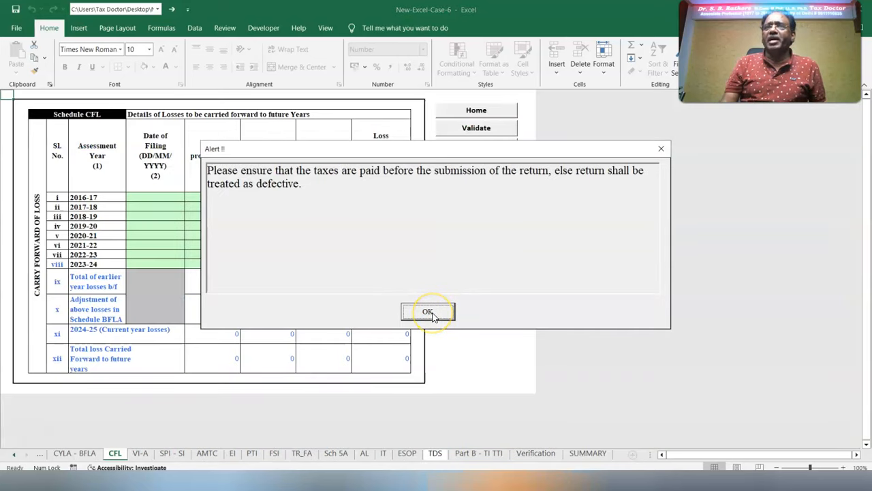
left_click(430, 314)
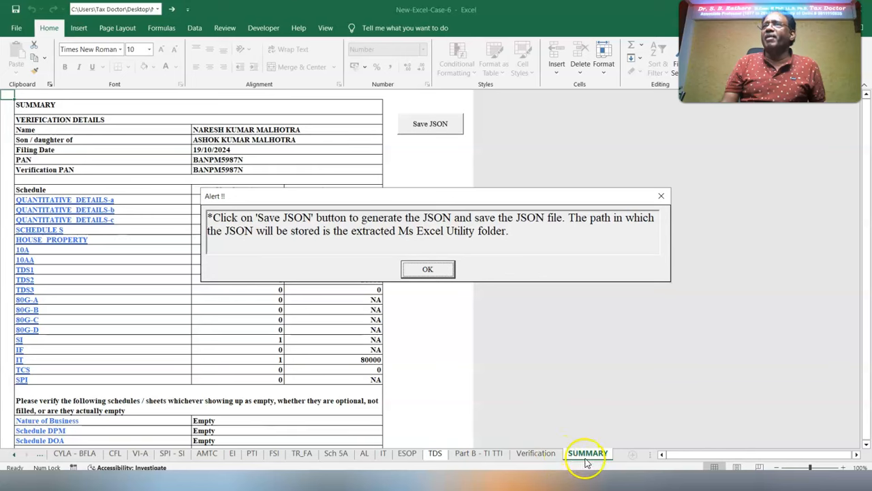
left_click(427, 270)
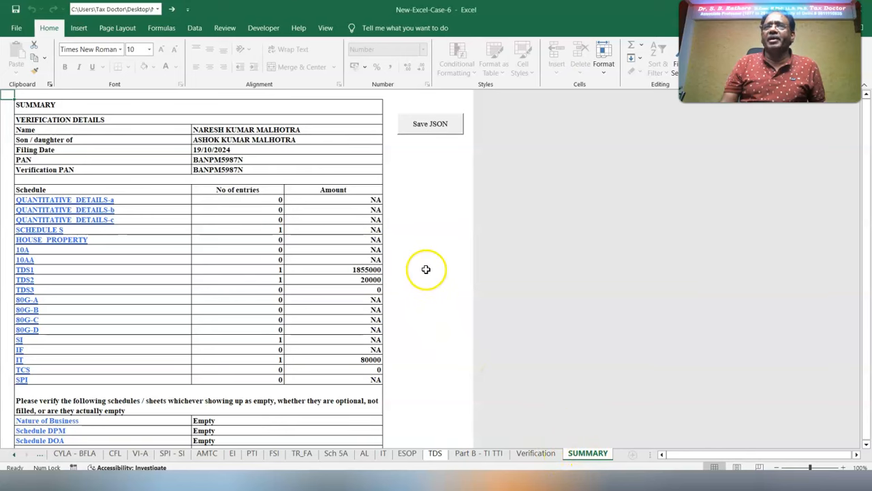
Step: Save the ITR-2 JSON file from the SUMMARY sheet and dismiss the alert
left_click(424, 128)
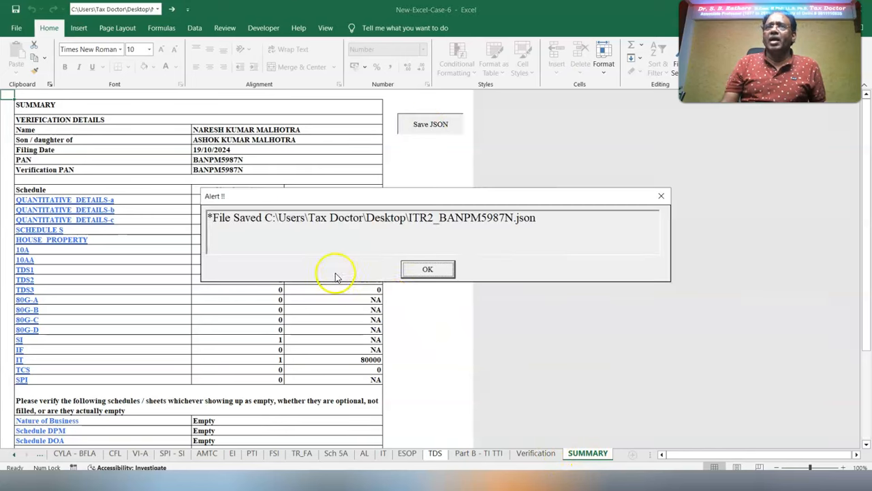
left_click(427, 270)
left_click(428, 270)
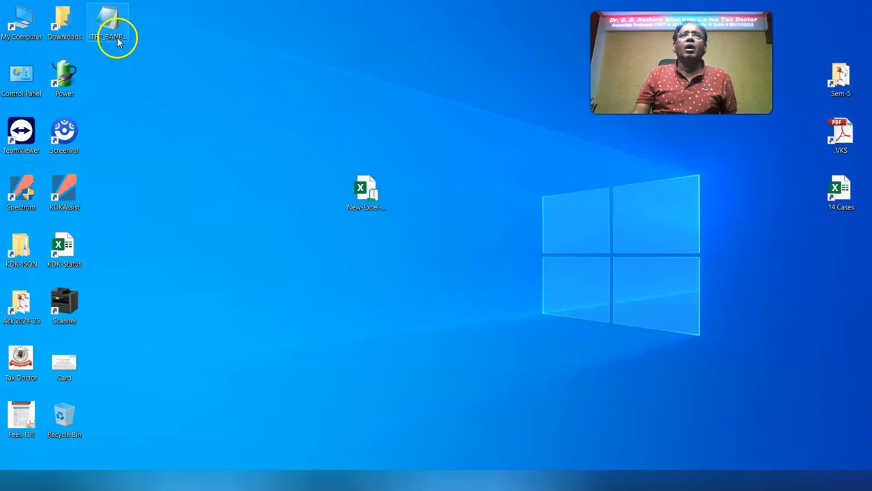
Step: Move the saved ITR-2 JSON file beside the New-Excel workbook on the desktop and open it in Notepad
left_click_drag(109, 27, 268, 189)
right_click(268, 189)
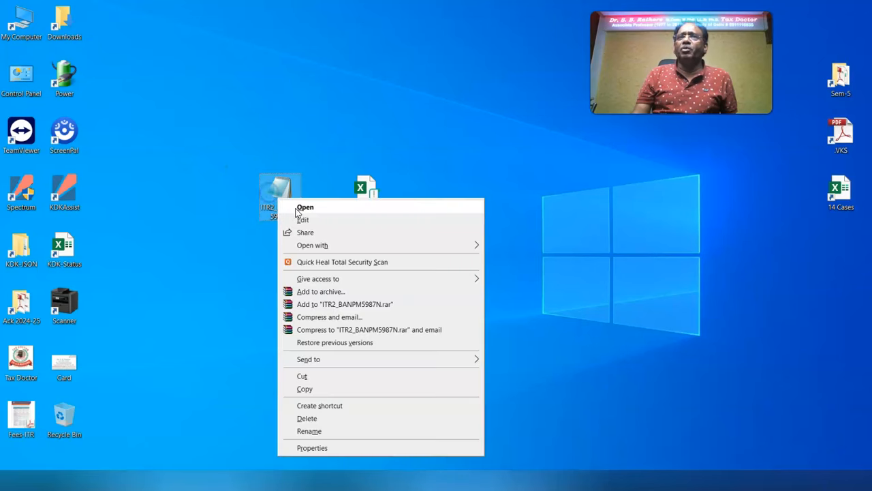
left_click(294, 202)
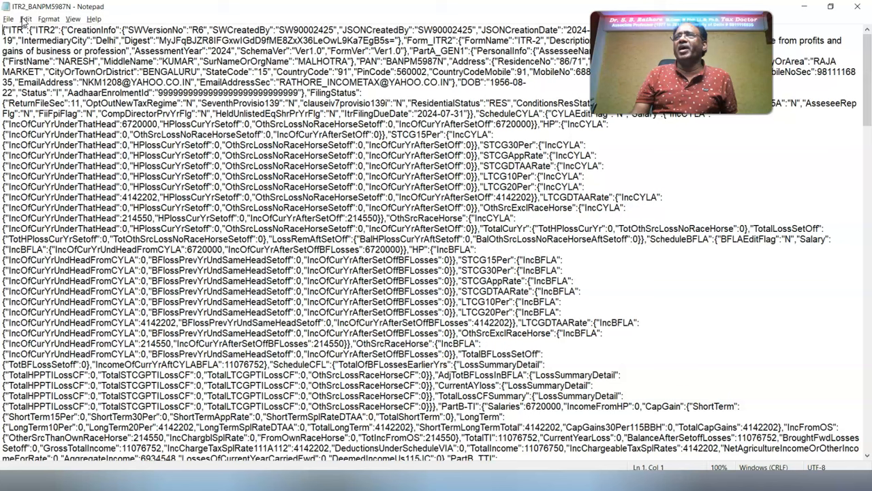
Step: Search the JSON text for every occurrence of 27690
left_click(25, 20)
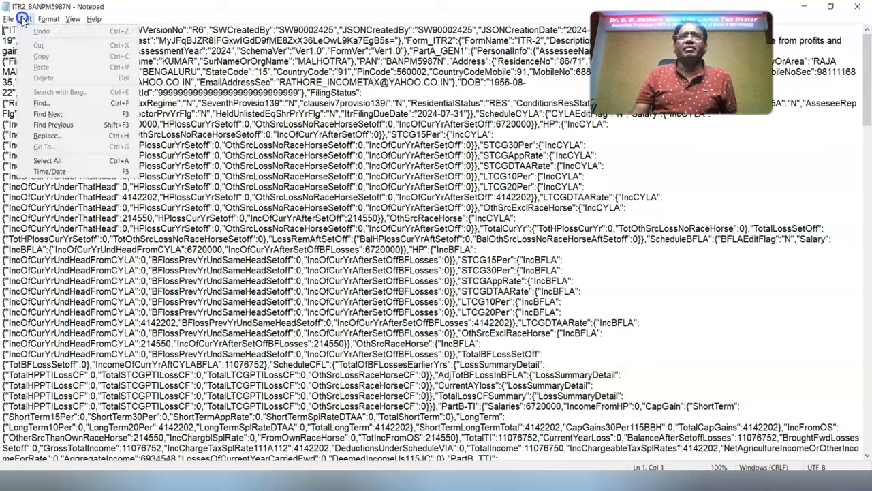
left_click(37, 101)
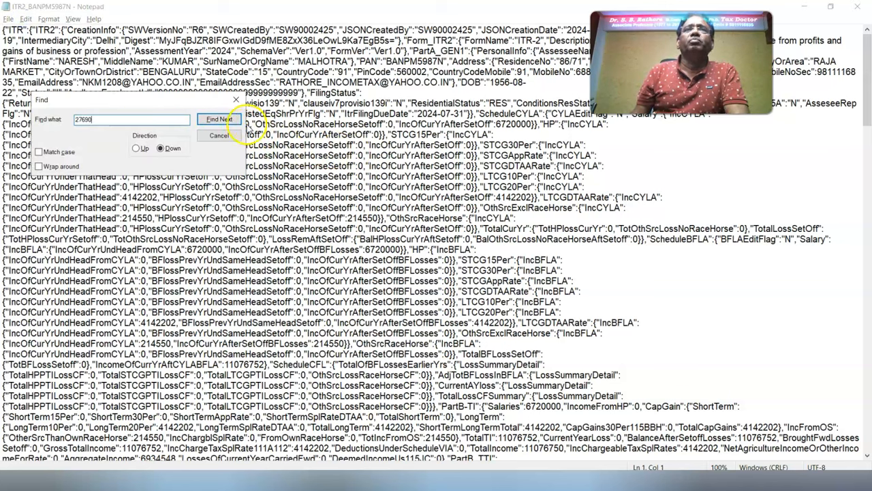
left_click(219, 120)
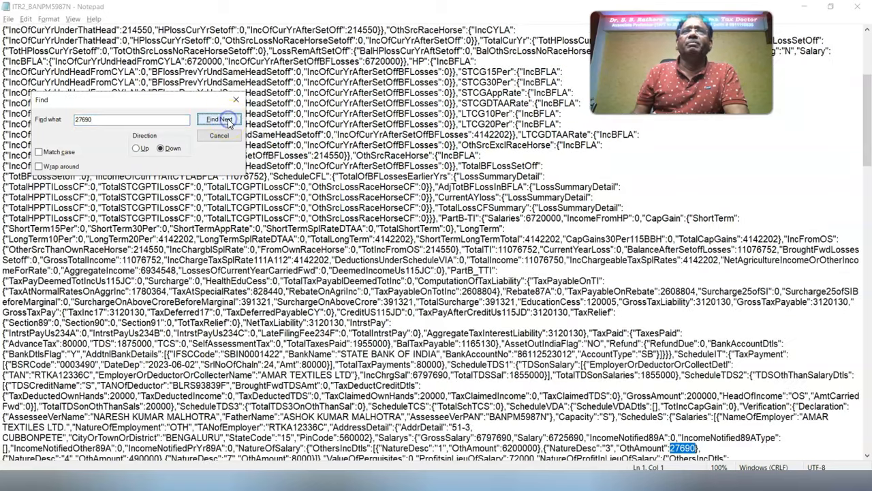
left_click(229, 118)
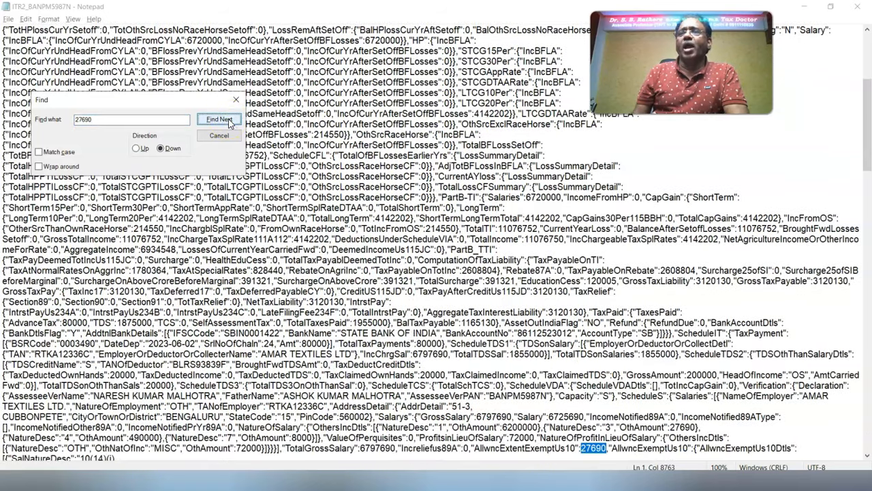
left_click(228, 118)
left_click(229, 119)
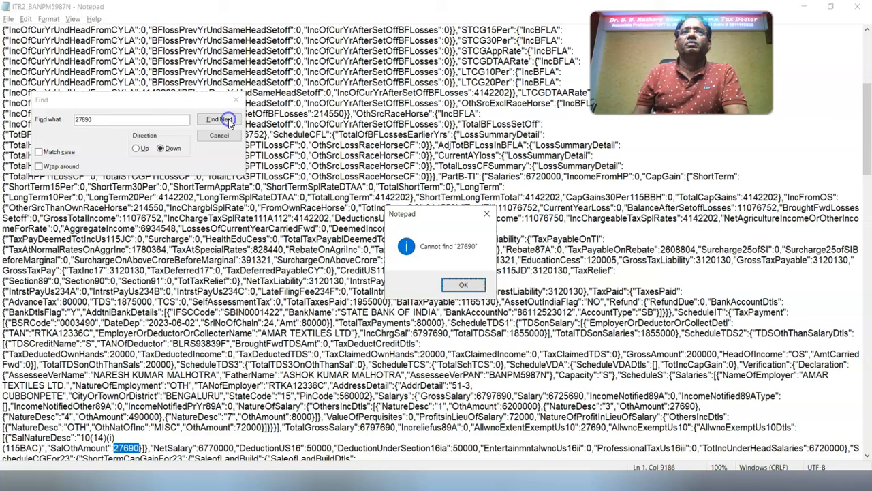